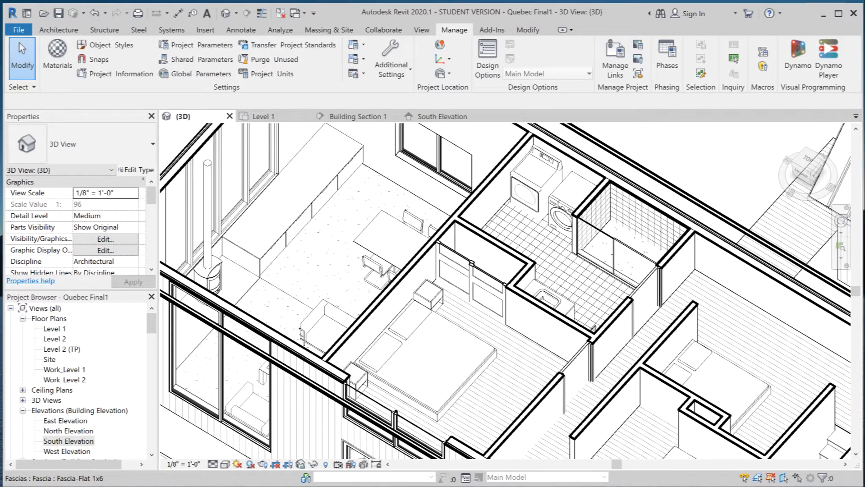
# Step: Open the Level 1 floor plan and examine the jamb of window 10 below the living room up close
pyautogui.click(271, 118)
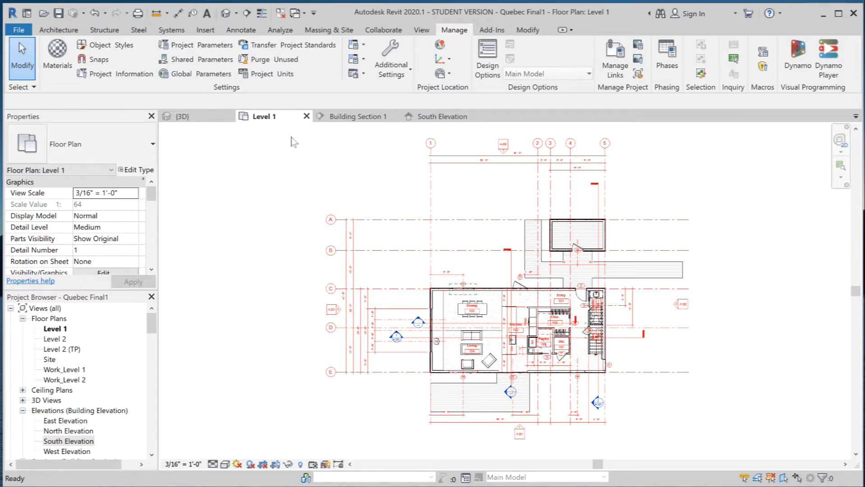
pyautogui.scroll(3, 458, 386)
pyautogui.scroll(6, 458, 386)
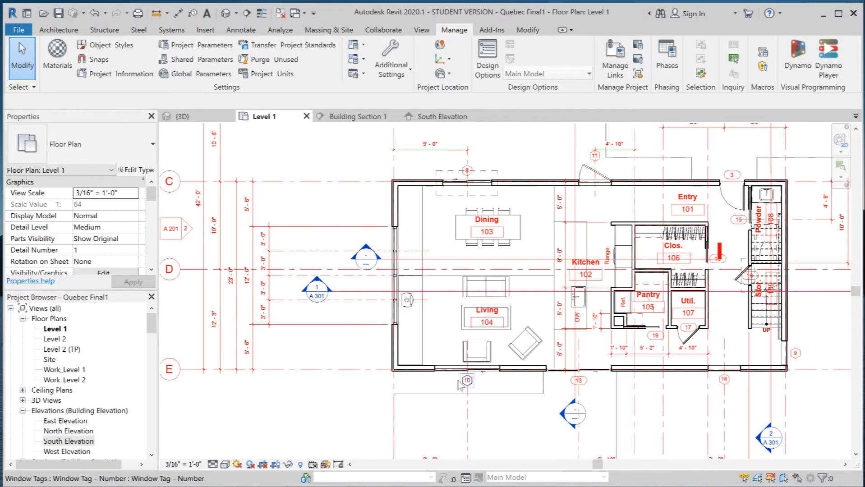
pyautogui.scroll(5, 391, 365)
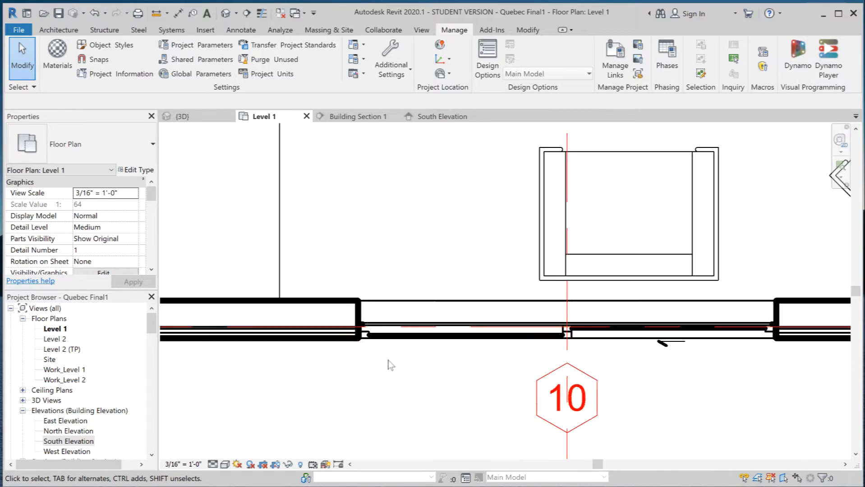
pyautogui.scroll(2, 391, 365)
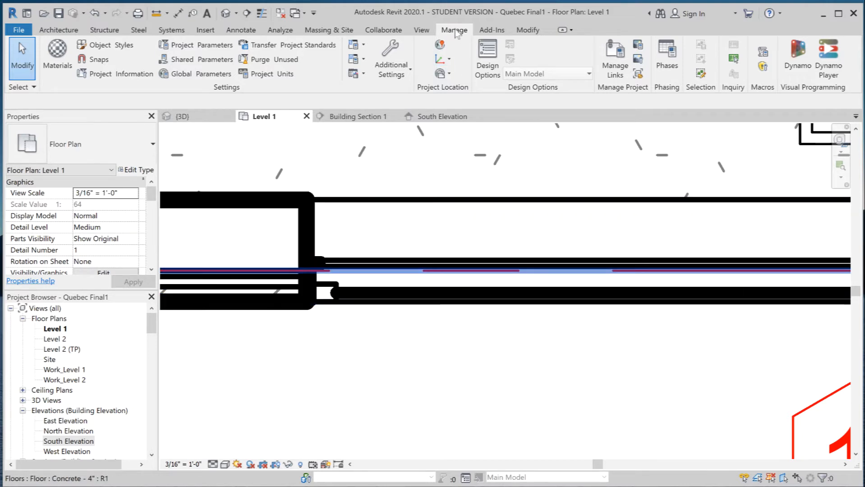
# Step: In Object Styles, set the cut line weight of the Windows Glass subcategory to 3
pyautogui.click(102, 47)
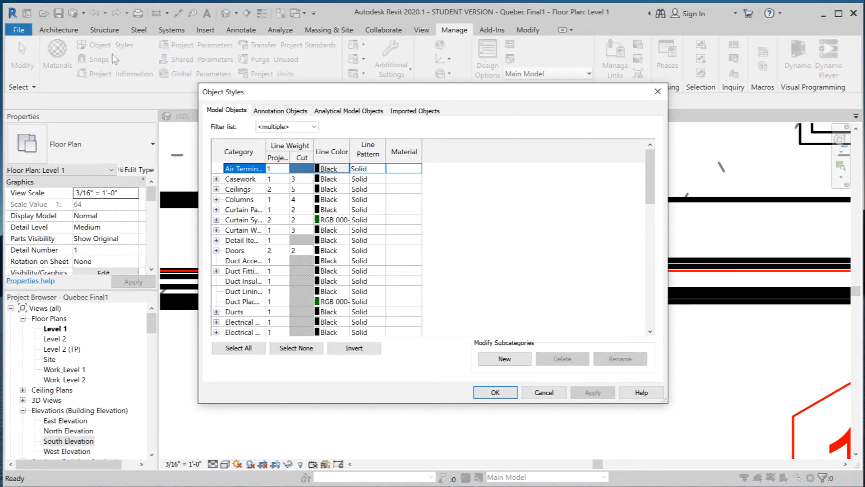
pyautogui.moveTo(266, 148); pyautogui.dragTo(311, 150)
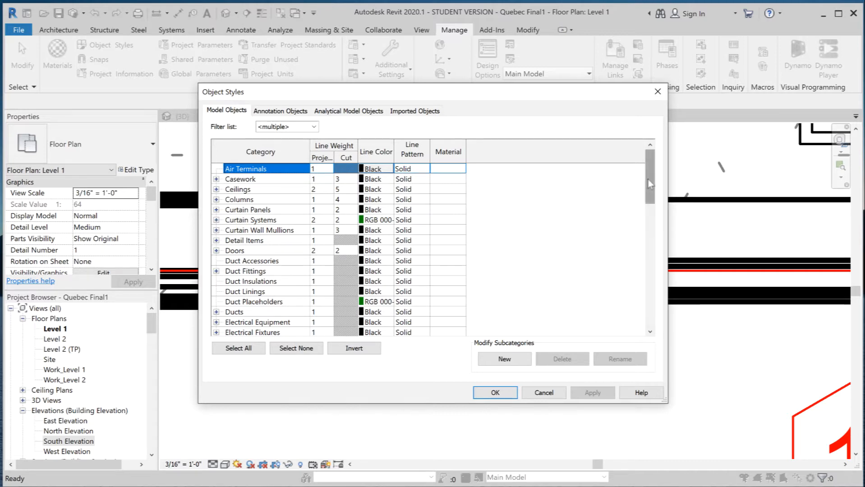
pyautogui.moveTo(649, 182); pyautogui.dragTo(648, 334)
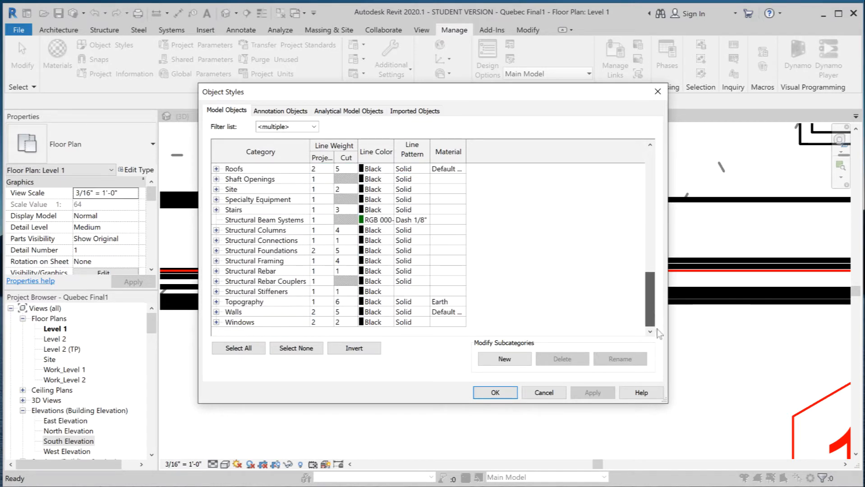
pyautogui.click(216, 323)
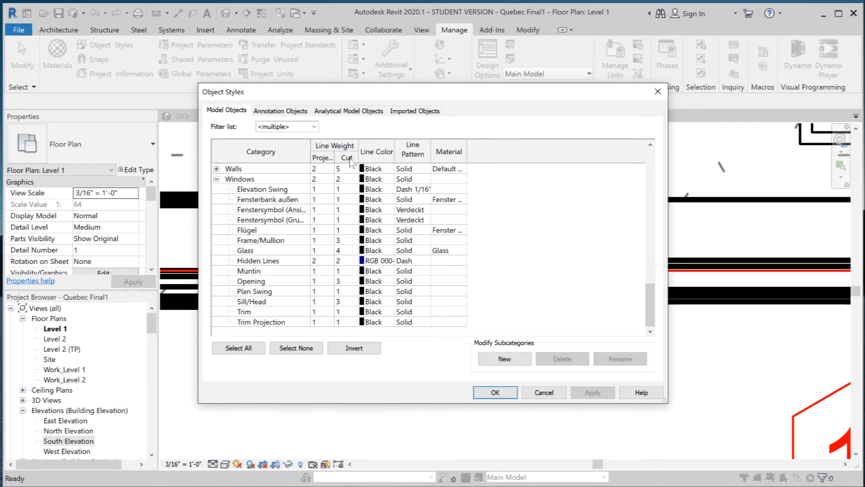
pyautogui.click(341, 252)
pyautogui.click(342, 252)
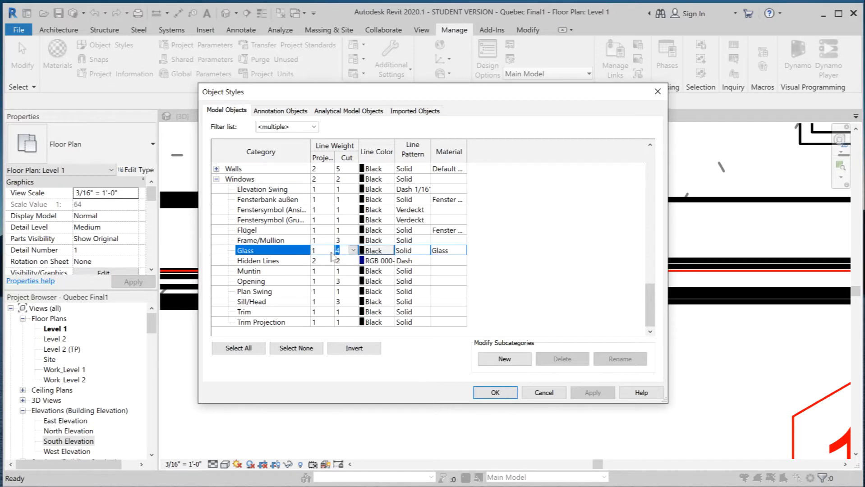
pyautogui.write('3')
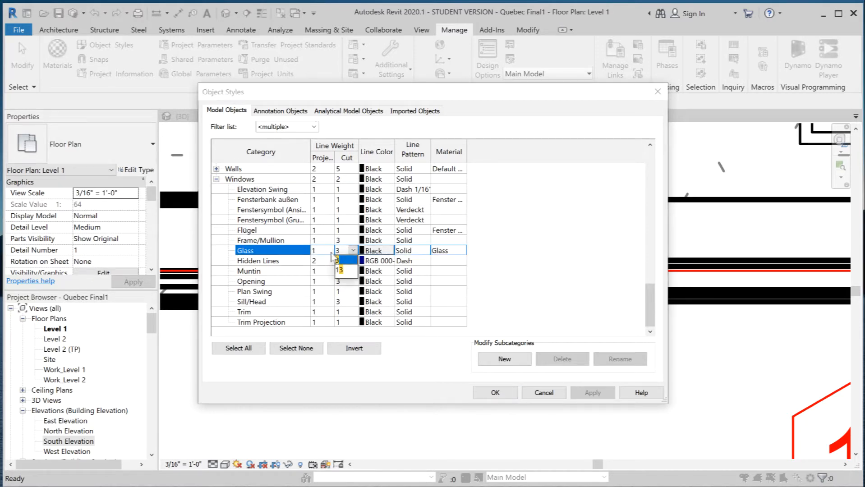
pyautogui.press('Return')
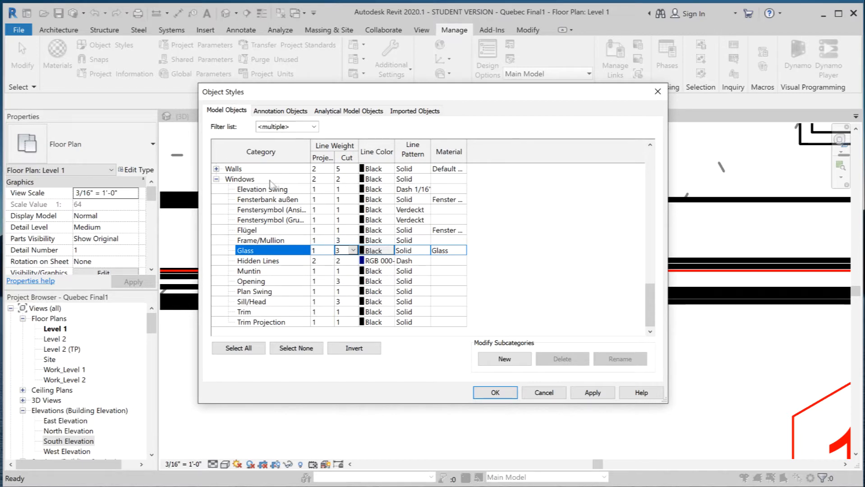
# Step: Set the Windows category's projection line weight to 1 and cut line weight to 3, and accept the object styles
pyautogui.click(317, 180)
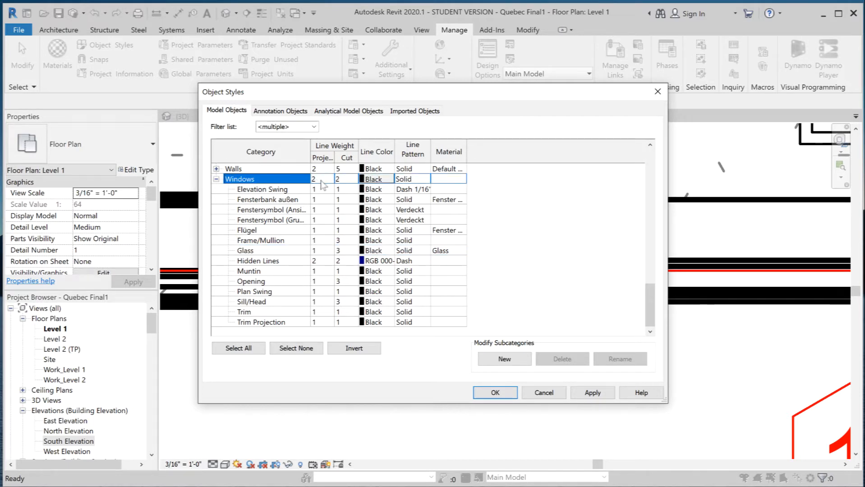
pyautogui.click(320, 180)
pyautogui.moveTo(321, 180); pyautogui.dragTo(300, 180)
pyautogui.write('1')
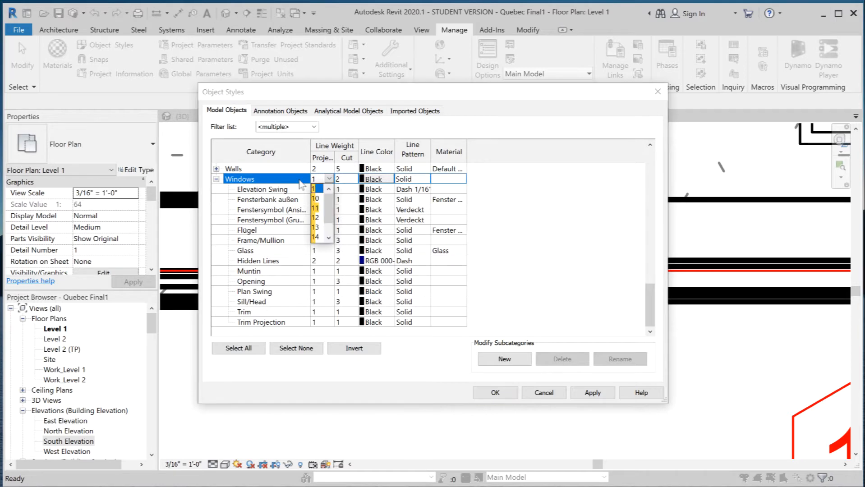
pyautogui.click(346, 179)
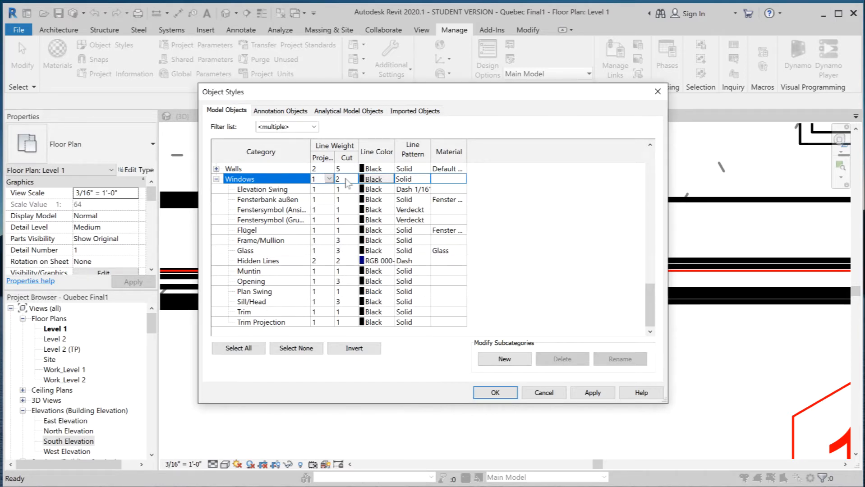
pyautogui.click(346, 179)
pyautogui.write('3')
pyautogui.click(504, 395)
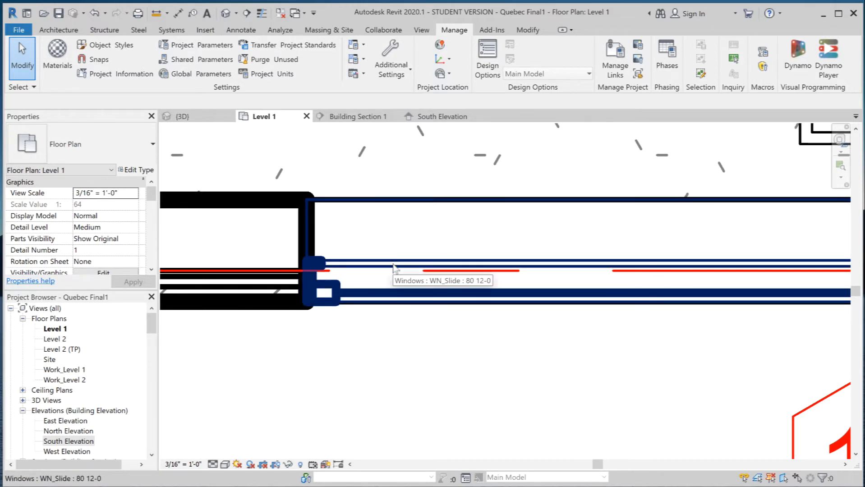
# Step: Temporarily hide window 10 in the floor plan
pyautogui.click(410, 205)
pyautogui.press('h')
pyautogui.press('h')
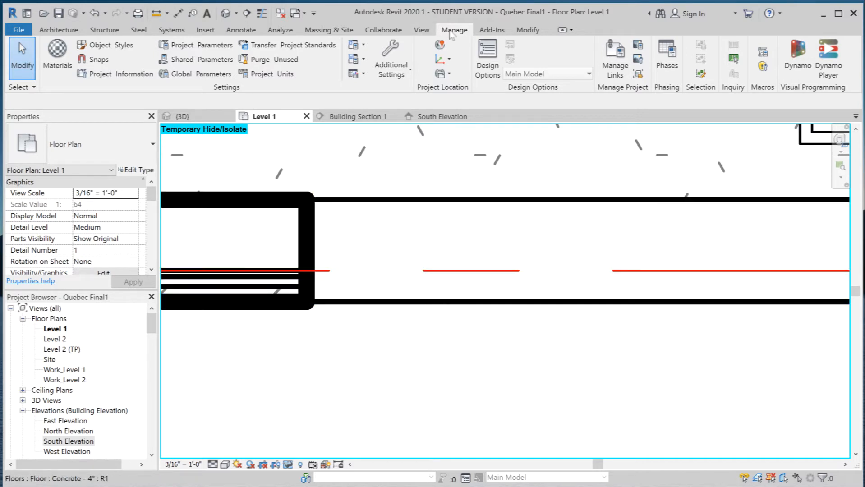
# Step: In Object Styles, set the Walls category's projection line weight to 1 and accept the change
pyautogui.click(112, 45)
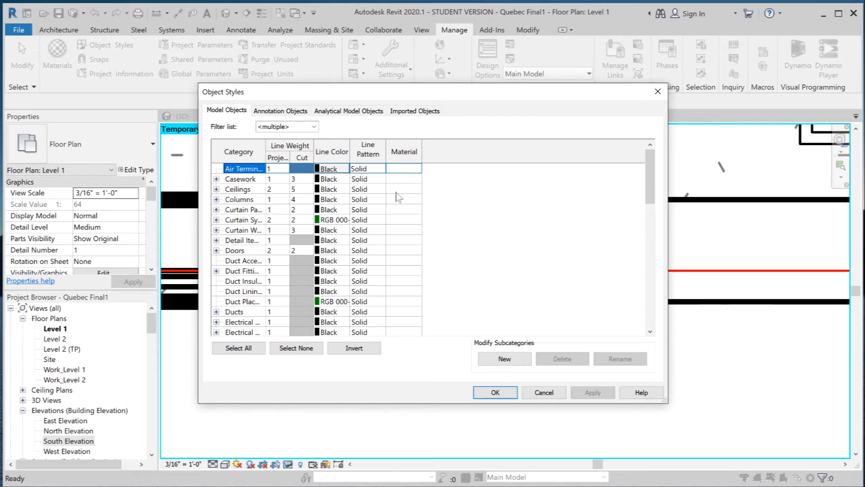
pyautogui.moveTo(650, 189); pyautogui.dragTo(655, 329)
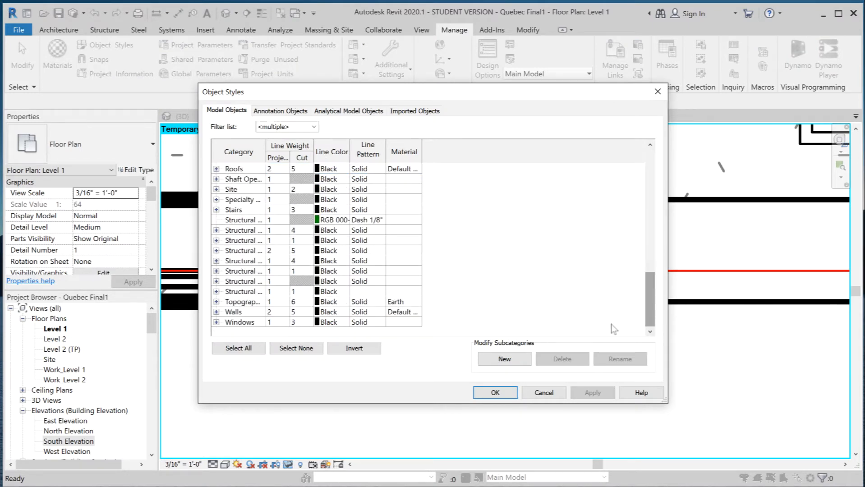
pyautogui.click(271, 313)
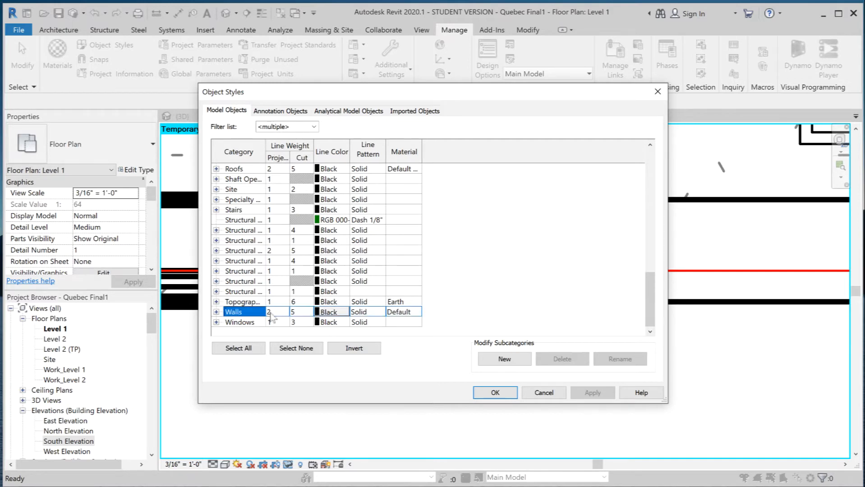
pyautogui.click(271, 313)
pyautogui.write('1')
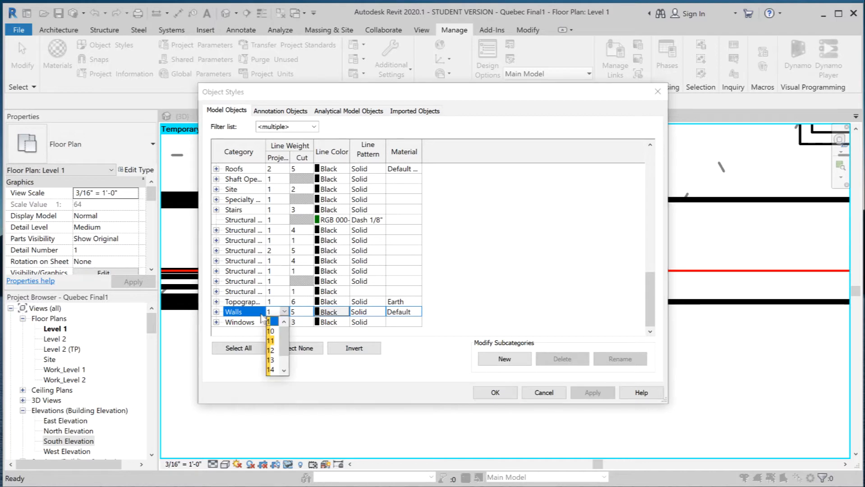
pyautogui.click(270, 322)
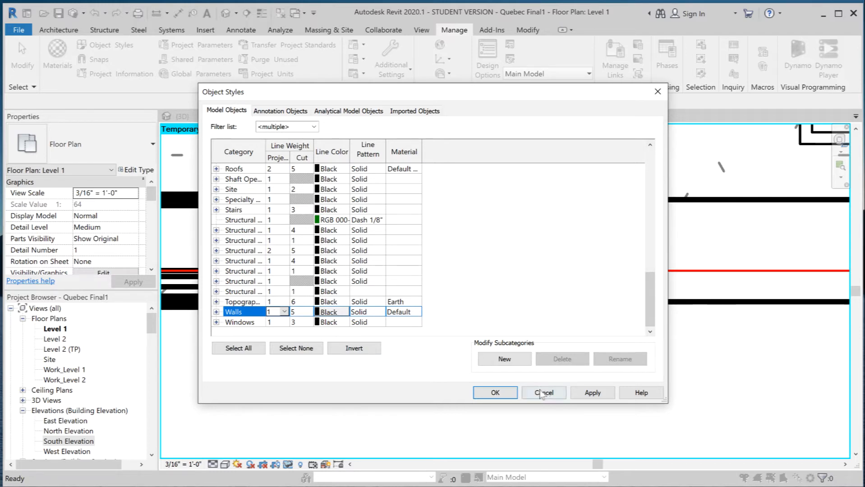
pyautogui.click(499, 390)
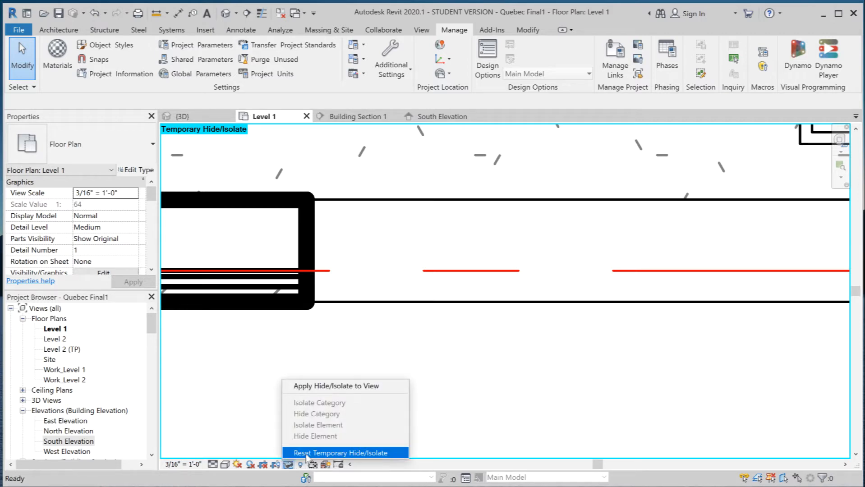
# Step: Reset the temporary hide in the plan and check the line weights around window 10
pyautogui.click(304, 455)
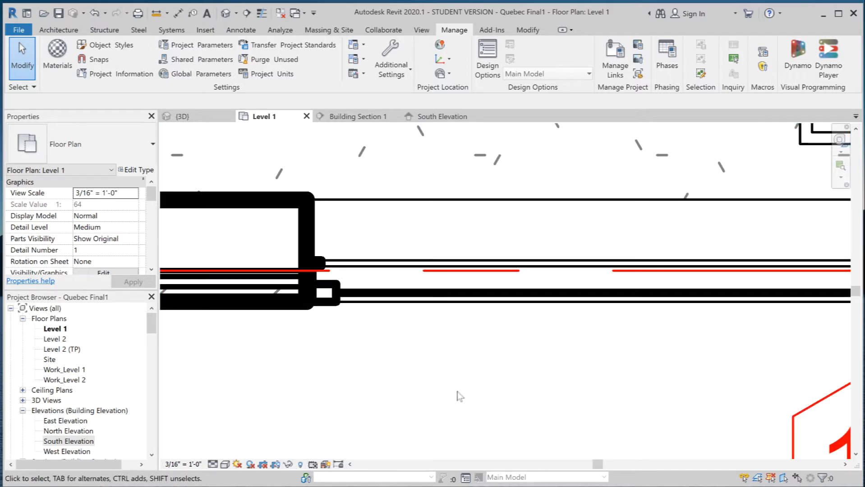
pyautogui.scroll(-3, 459, 396)
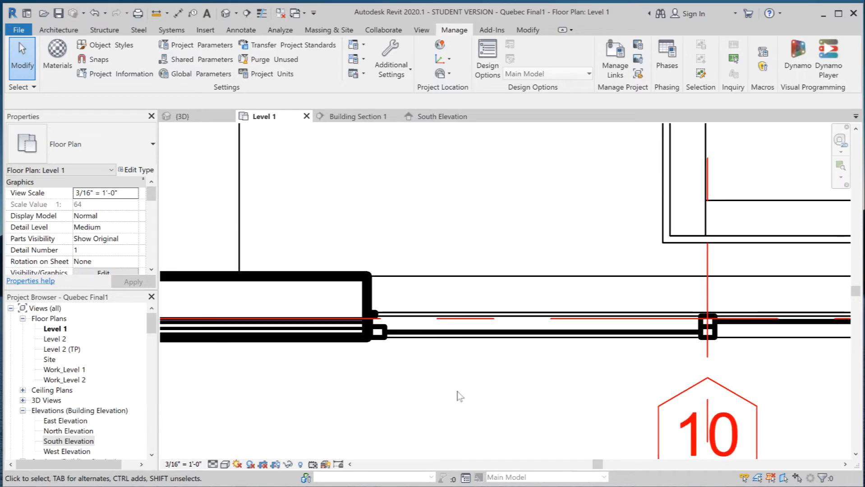
pyautogui.scroll(-5, 459, 396)
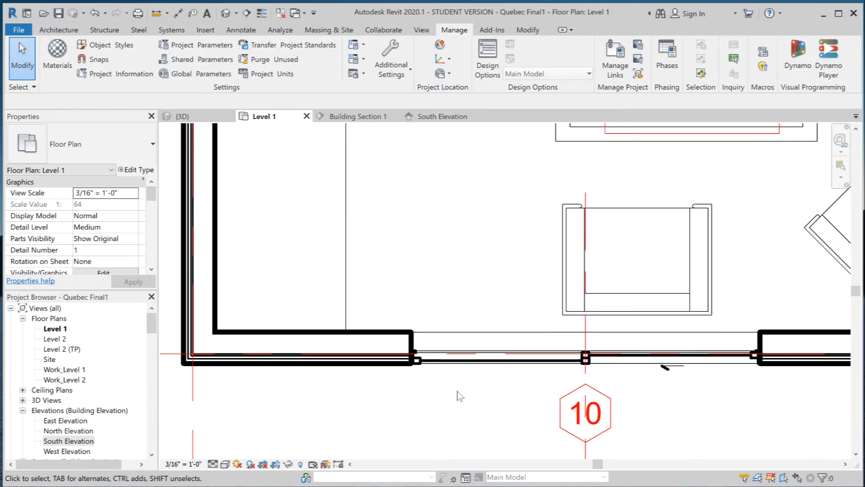
pyautogui.scroll(-2, 459, 396)
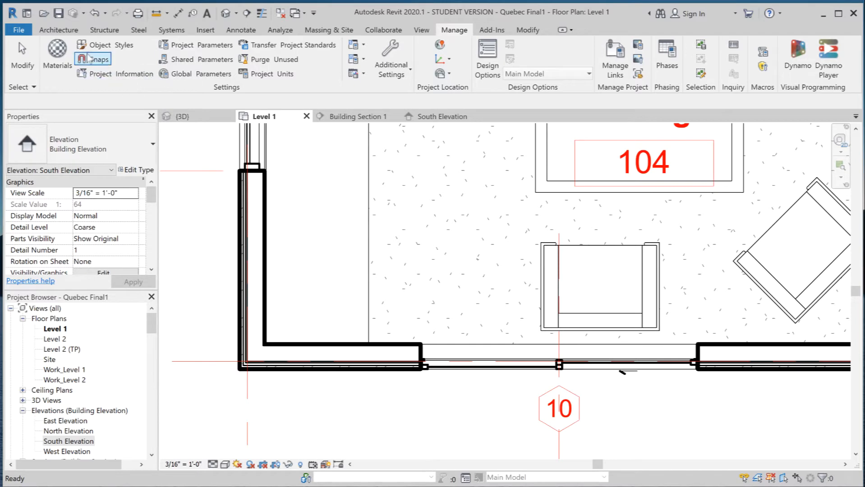
# Step: Review the line weights of the Windows subcategories in Object Styles, and return to the whole Level 1 plan
pyautogui.click(103, 44)
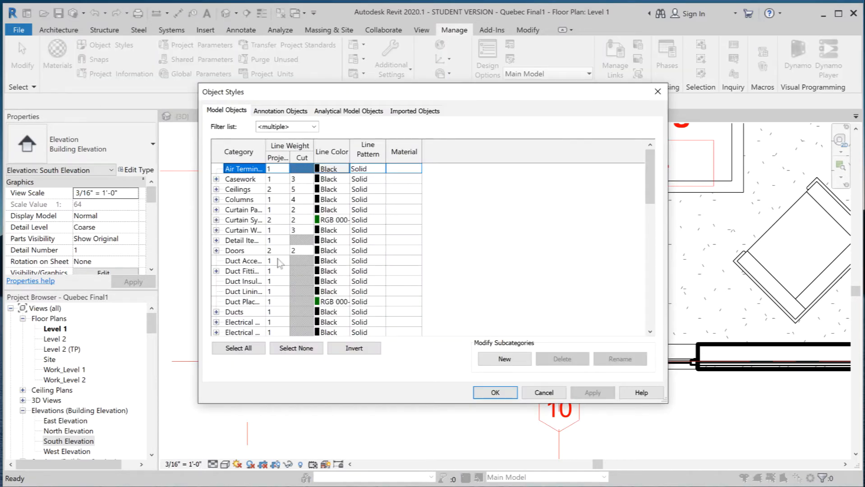
pyautogui.moveTo(648, 189); pyautogui.dragTo(648, 300)
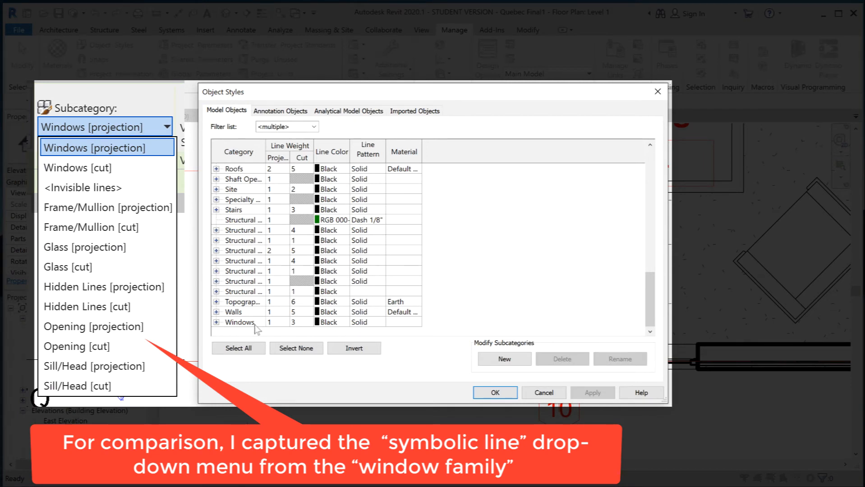
pyautogui.click(216, 322)
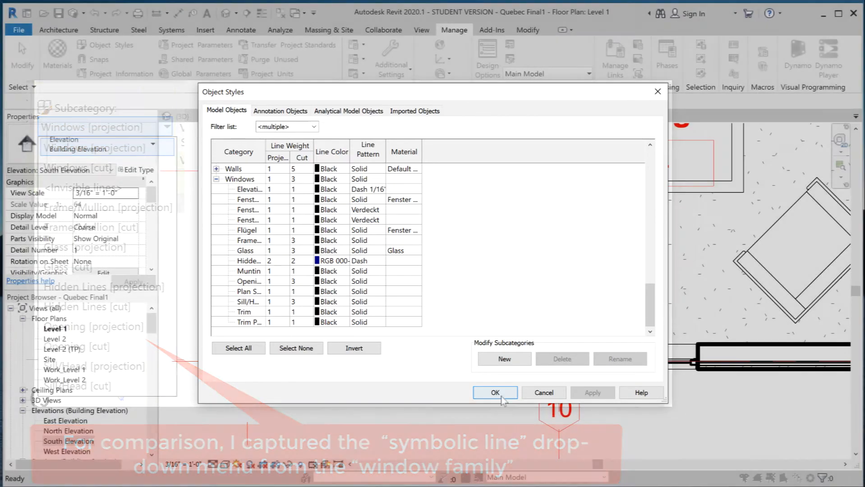
pyautogui.click(501, 396)
pyautogui.scroll(-3, 547, 251)
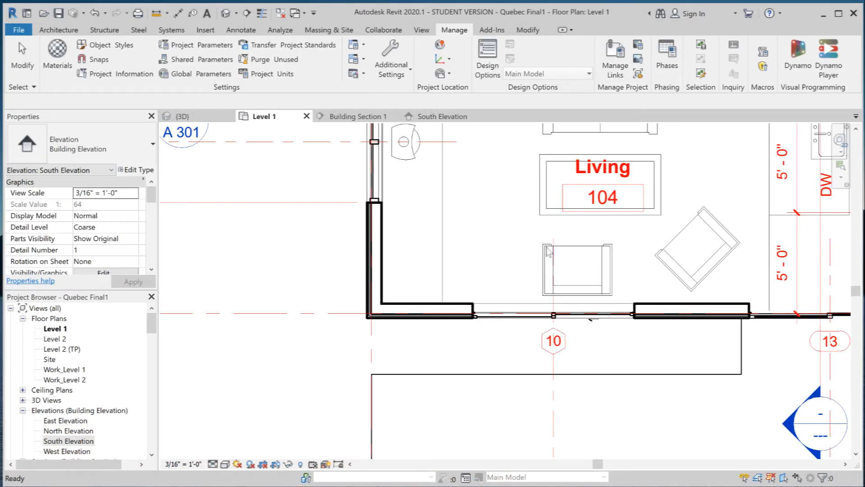
pyautogui.middleClick(547, 251)
pyautogui.middleClick(547, 251)
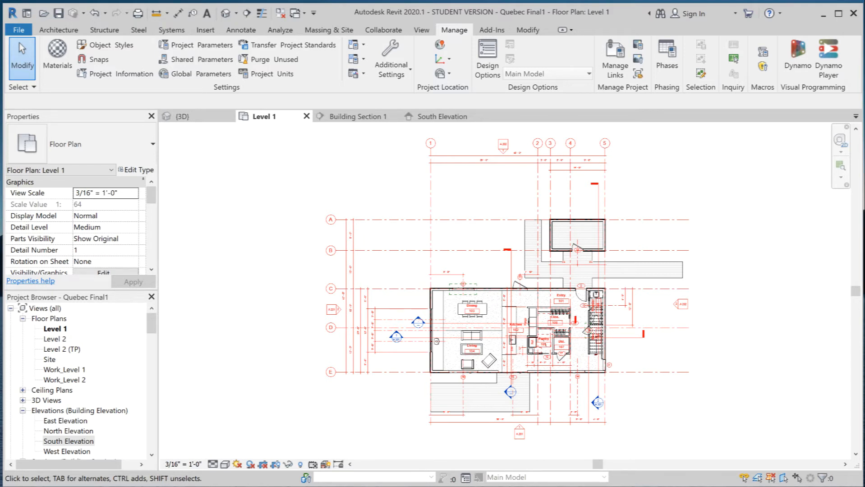
# Step: Open Building Section 1 and examine the line weights where the interior wall meets the Level 2 floor
pyautogui.click(359, 118)
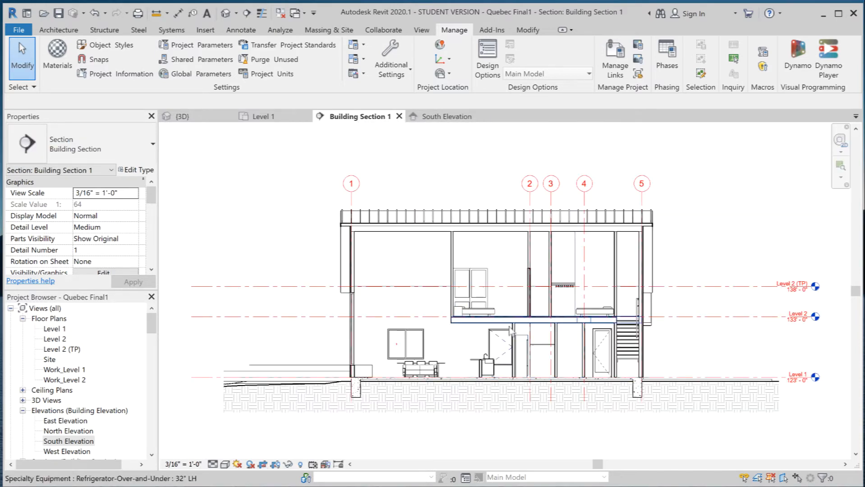
pyautogui.scroll(4, 519, 336)
pyautogui.scroll(4, 535, 339)
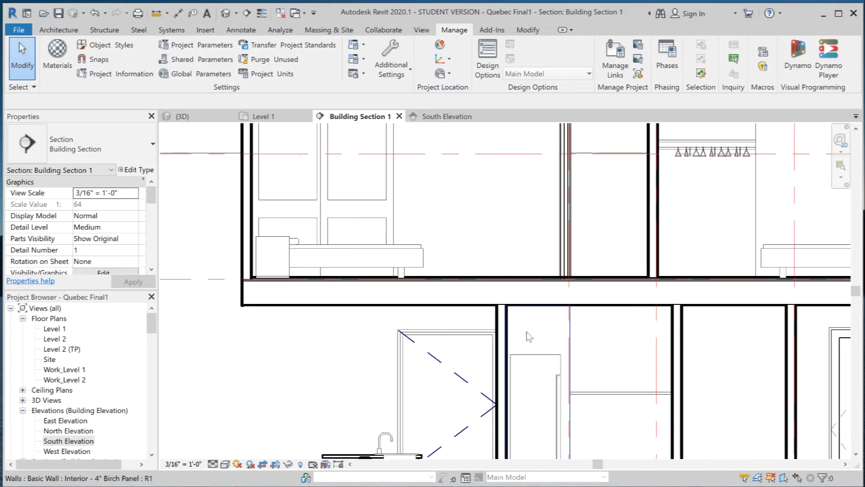
pyautogui.scroll(4, 529, 338)
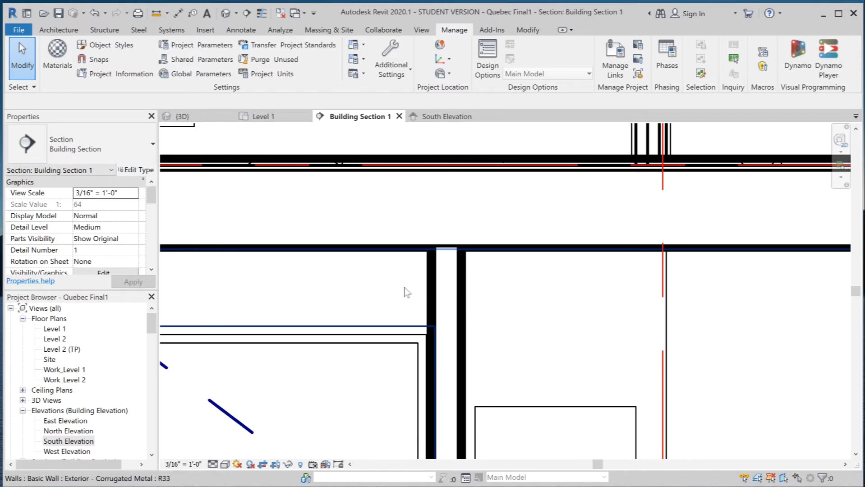
pyautogui.scroll(-3, 408, 296)
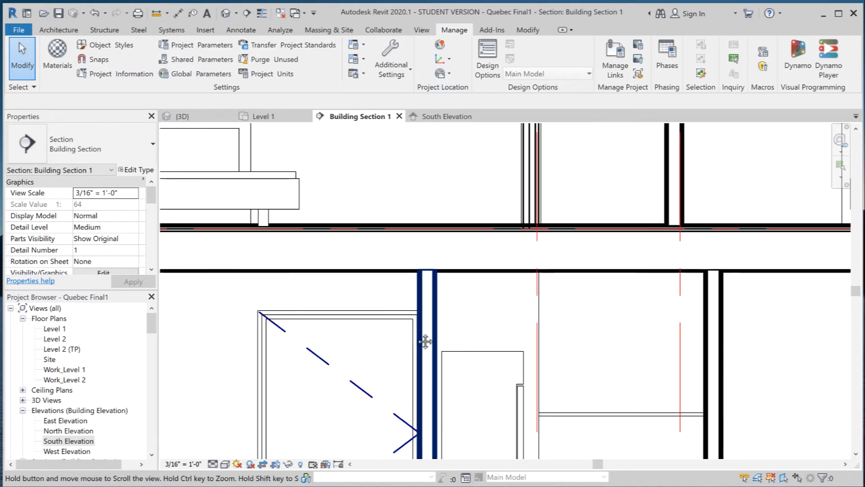
# Step: Examine the line weights of the Level 1 floor slab, interior walls, kitchen counter and refrigerator in Building Section 1
pyautogui.moveTo(426, 341); pyautogui.dragTo(423, 146, button='middle')
pyautogui.moveTo(420, 359); pyautogui.dragTo(424, 306, button='middle')
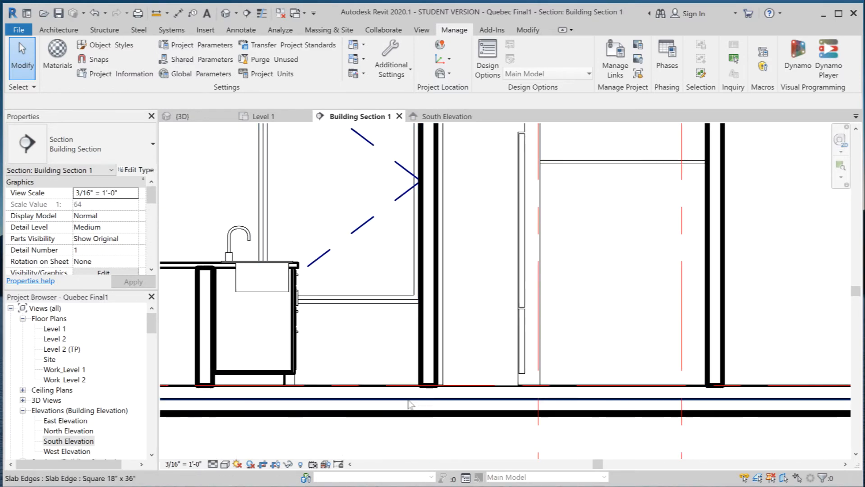
pyautogui.scroll(1, 410, 404)
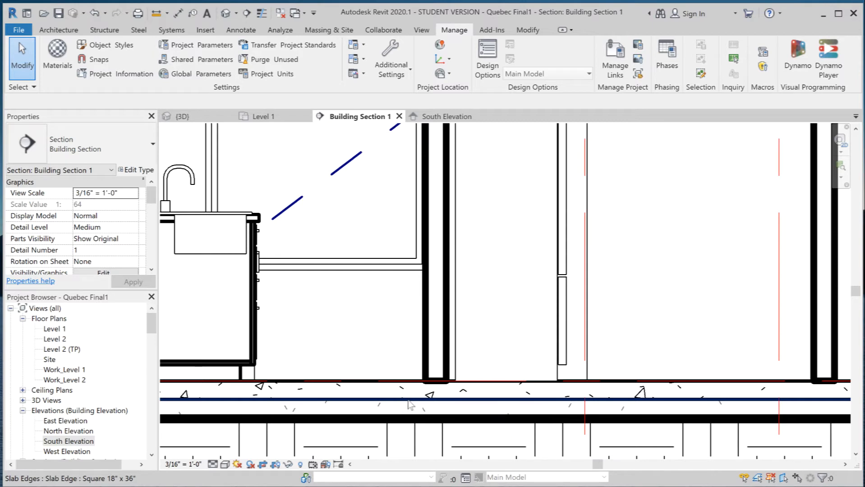
pyautogui.scroll(-2, 469, 266)
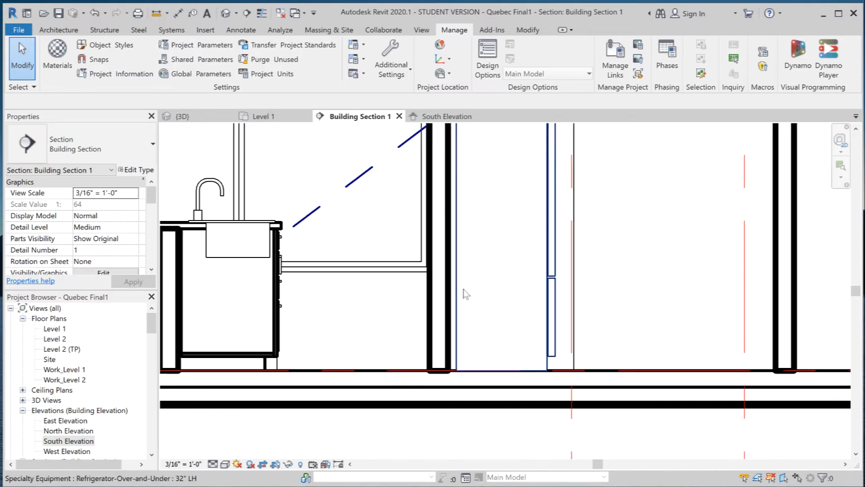
pyautogui.moveTo(472, 265); pyautogui.dragTo(479, 343, button='middle')
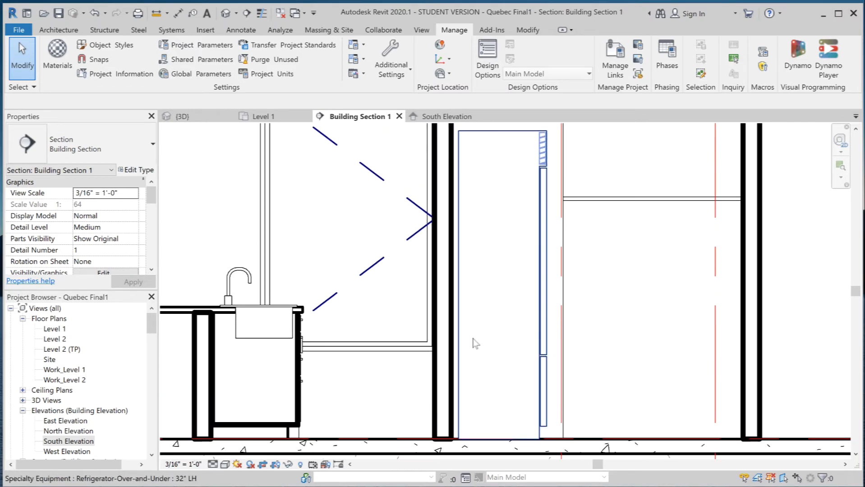
pyautogui.scroll(-2, 484, 313)
pyautogui.moveTo(489, 314); pyautogui.dragTo(485, 344, button='middle')
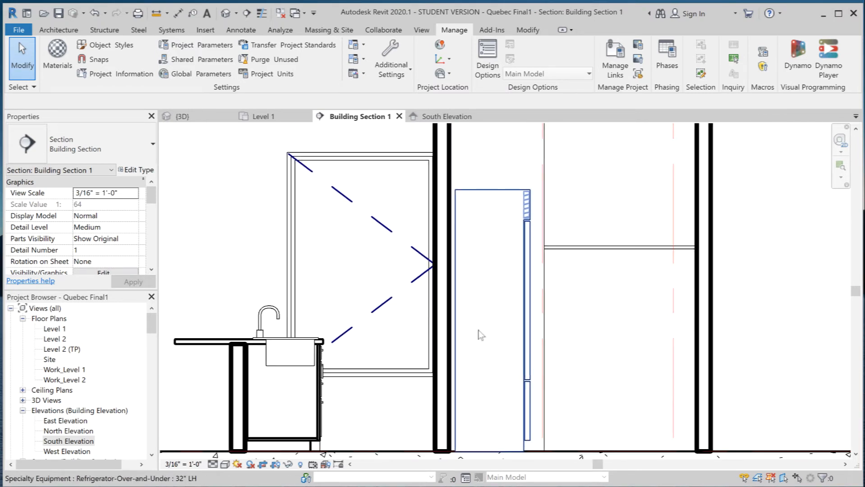
pyautogui.scroll(-1, 478, 330)
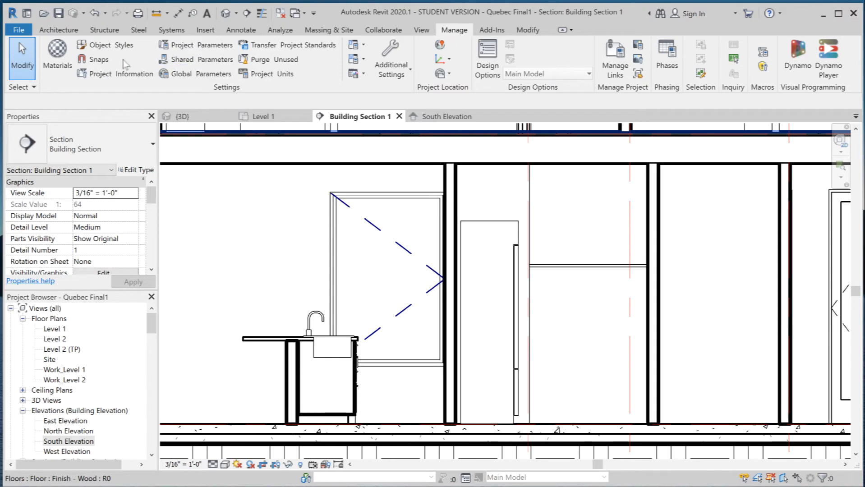
# Step: In Object Styles, set the Floors category's cut line weight to 5, apply it and accept the change
pyautogui.click(108, 45)
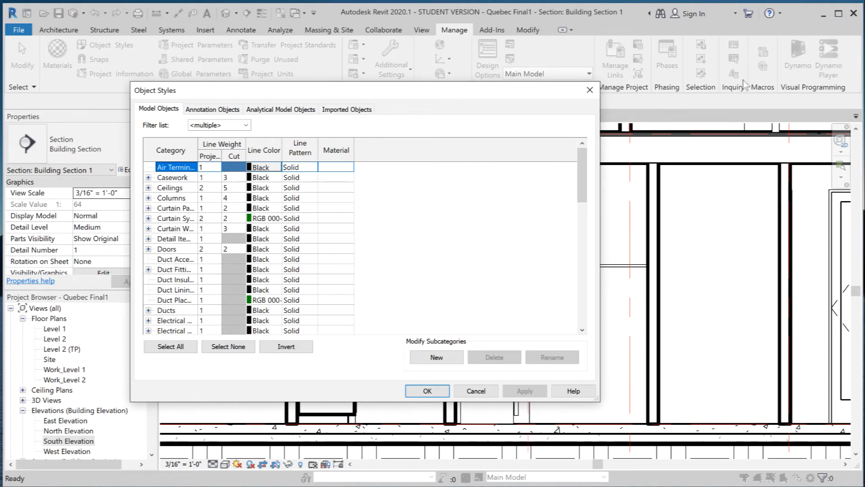
pyautogui.moveTo(580, 176); pyautogui.dragTo(581, 299)
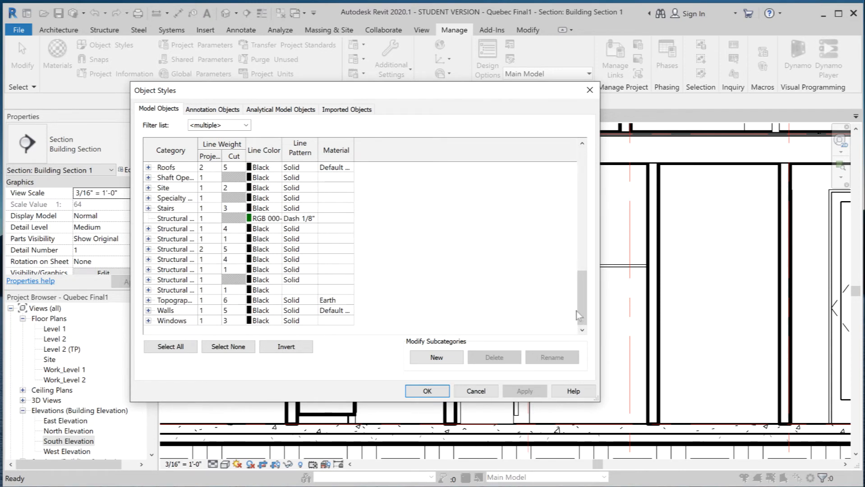
pyautogui.moveTo(582, 299); pyautogui.dragTo(578, 219)
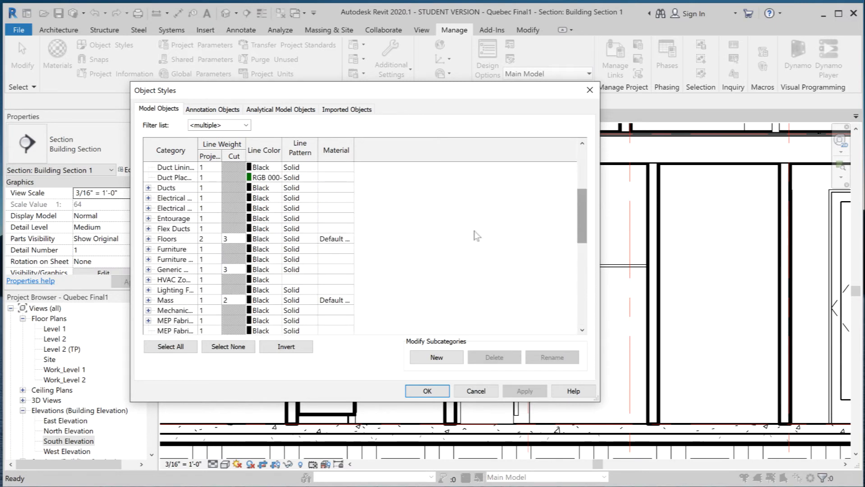
pyautogui.click(229, 239)
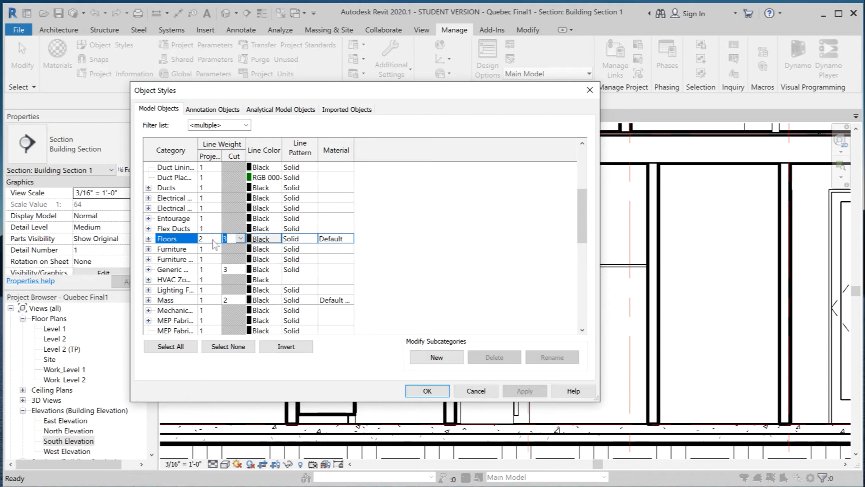
pyautogui.write('5')
pyautogui.press('Return')
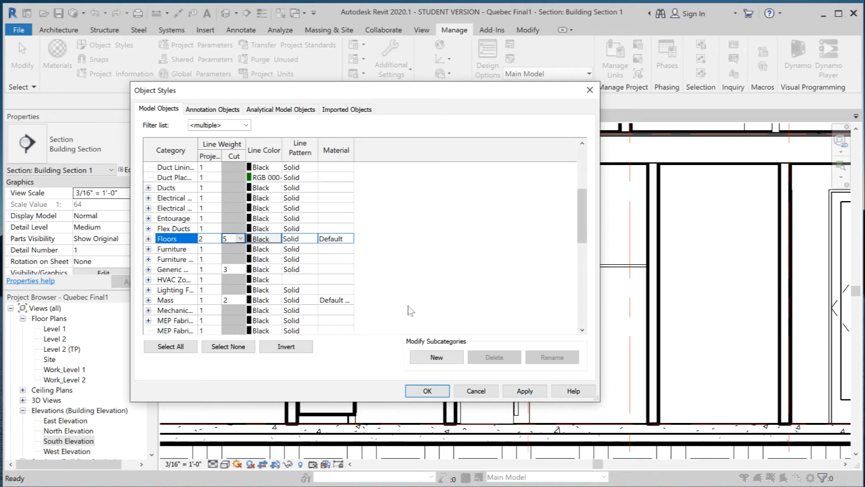
pyautogui.click(525, 391)
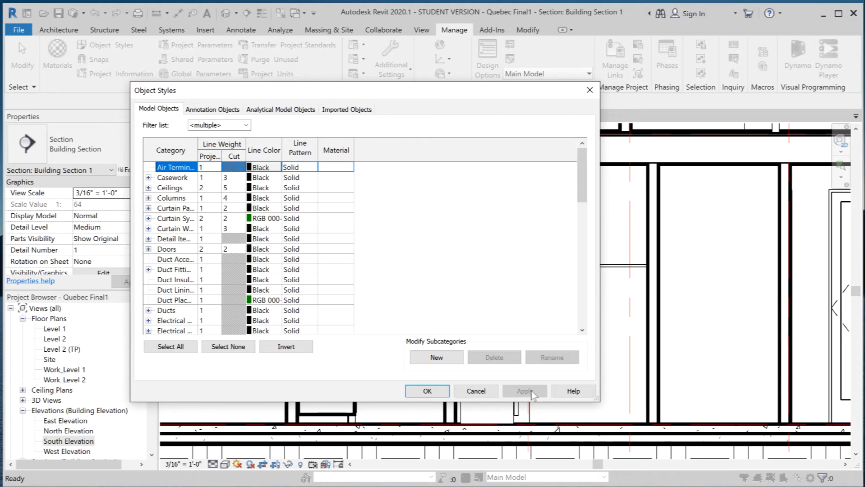
pyautogui.click(428, 391)
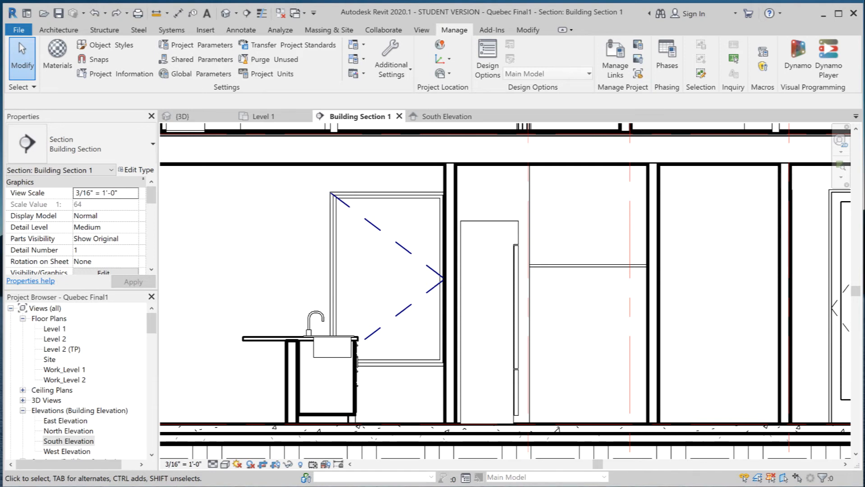
# Step: Look over the whole of Building Section 1, and switch to the South Elevation
pyautogui.click(361, 296)
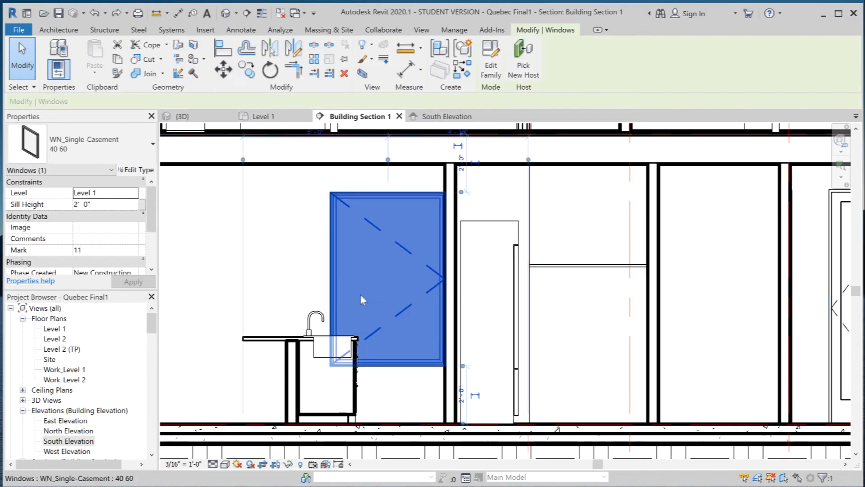
pyautogui.middleClick(360, 296)
pyautogui.middleClick(361, 295)
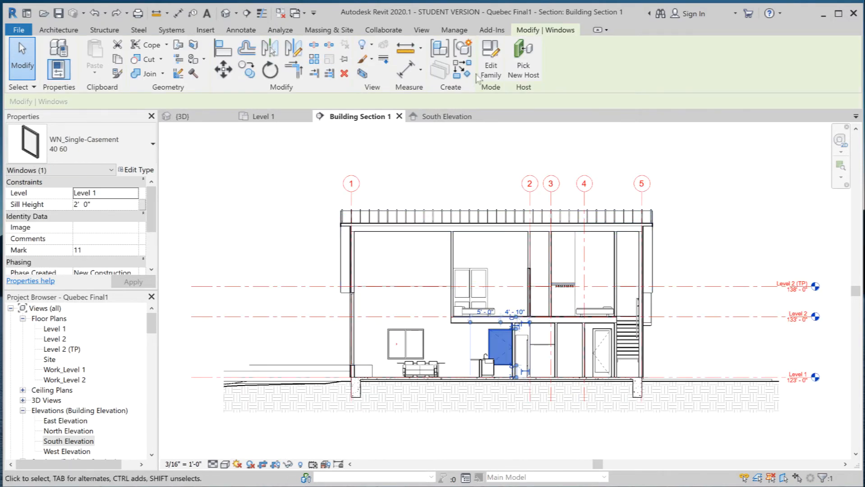
pyautogui.click(450, 118)
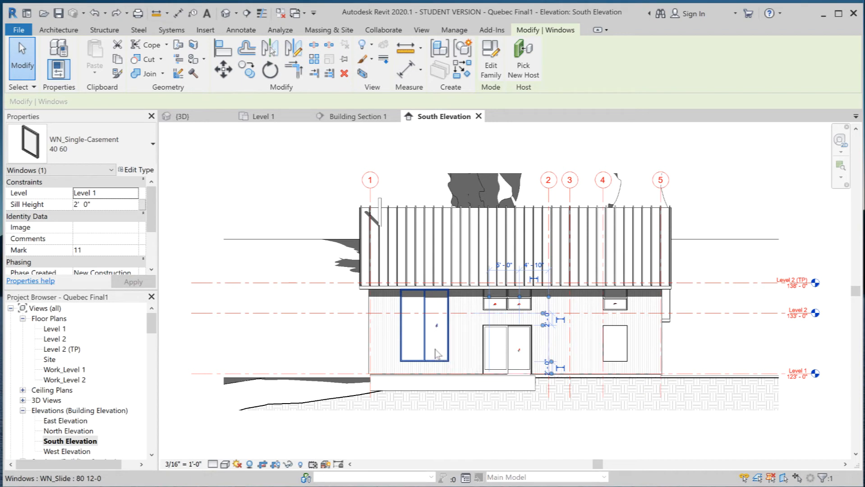
# Step: Open the project materials, search for "glass" and select the Glass material
pyautogui.click(459, 33)
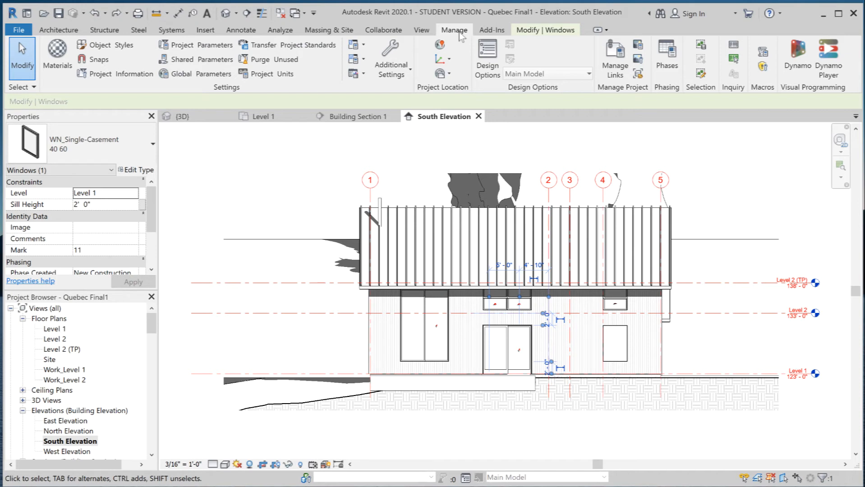
pyautogui.click(56, 52)
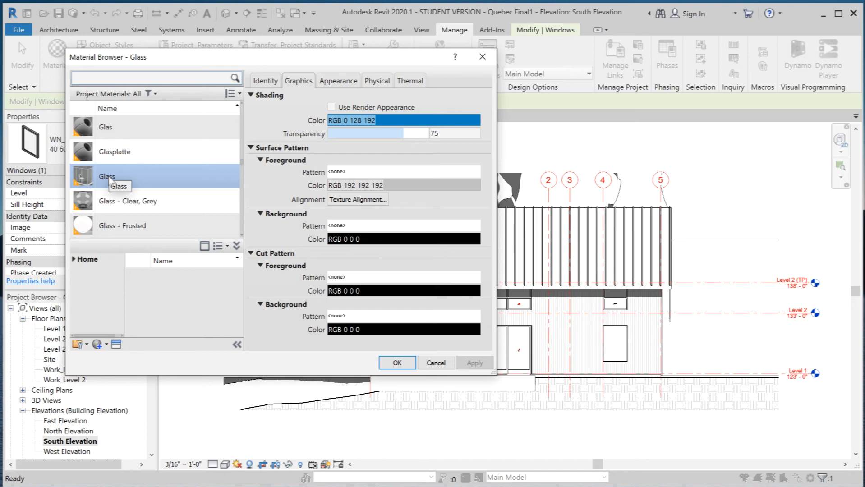
pyautogui.scroll(10, 229, 144)
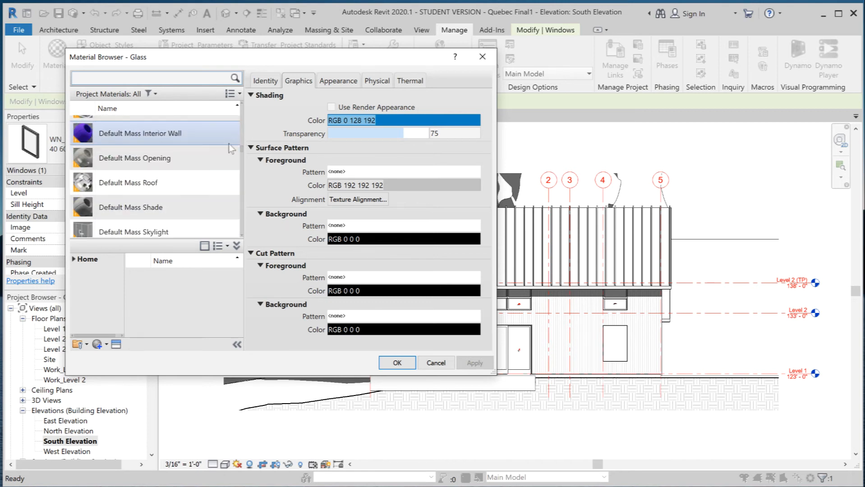
pyautogui.scroll(1, 207, 139)
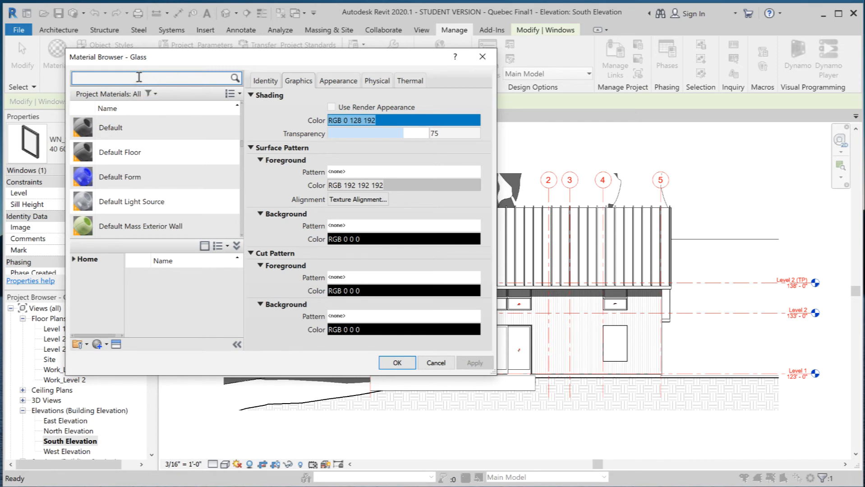
pyautogui.write('glass')
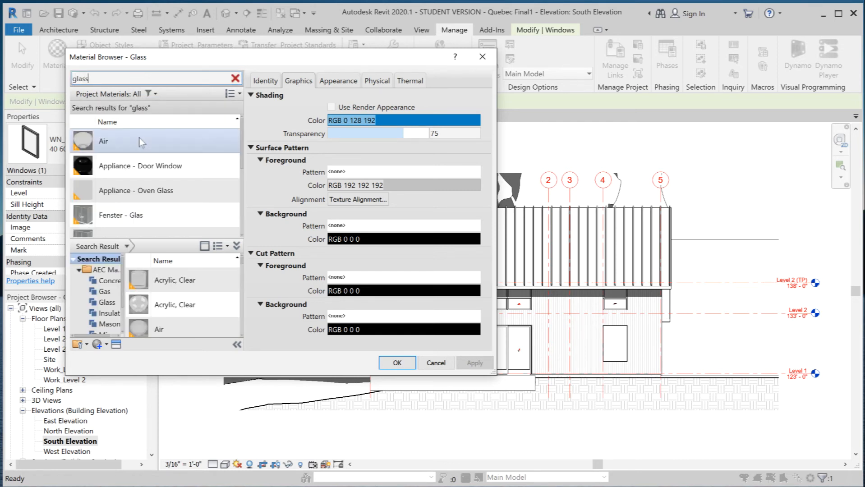
pyautogui.scroll(-2, 139, 138)
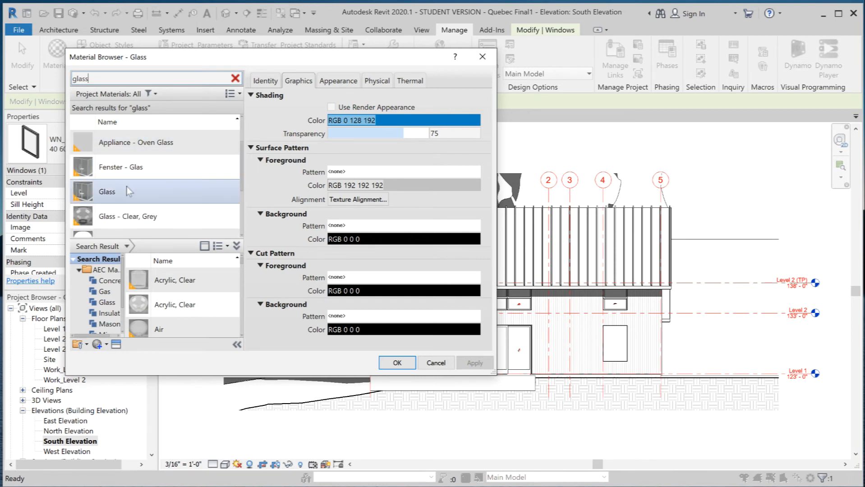
pyautogui.click(129, 198)
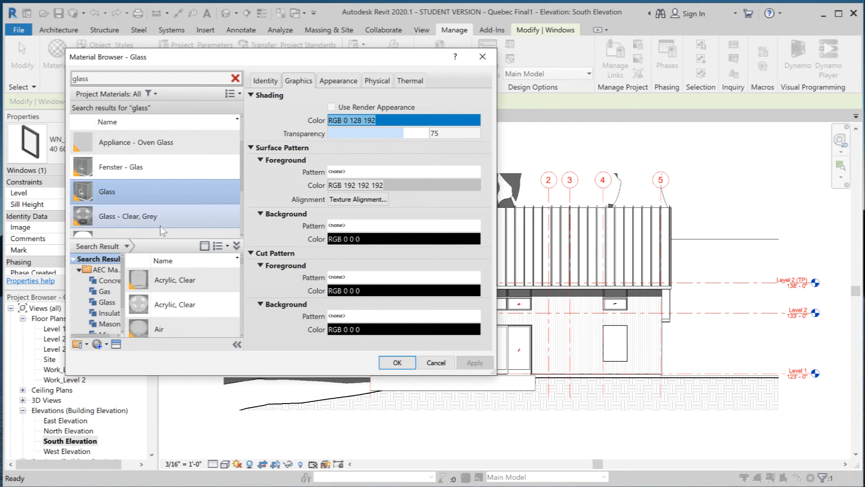
pyautogui.scroll(-1, 160, 225)
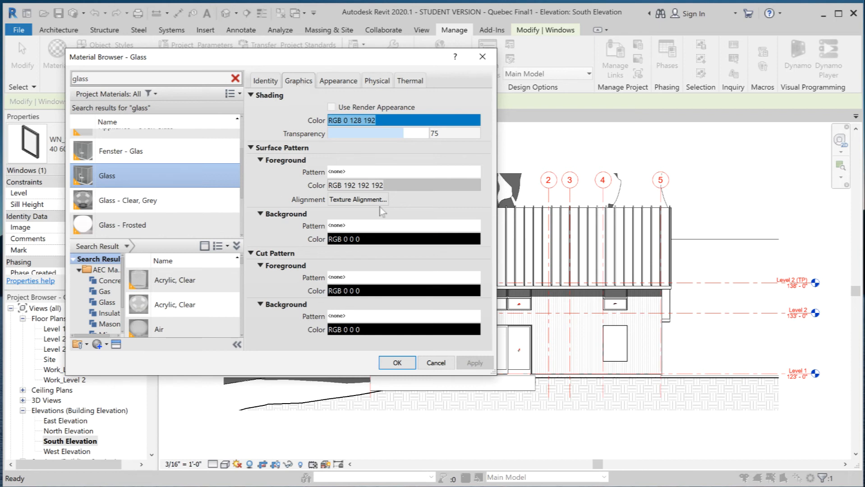
# Step: Give the Glass material a Solid fill surface foreground pattern in grey RGB 192-192-192, and accept the material changes
pyautogui.click(372, 172)
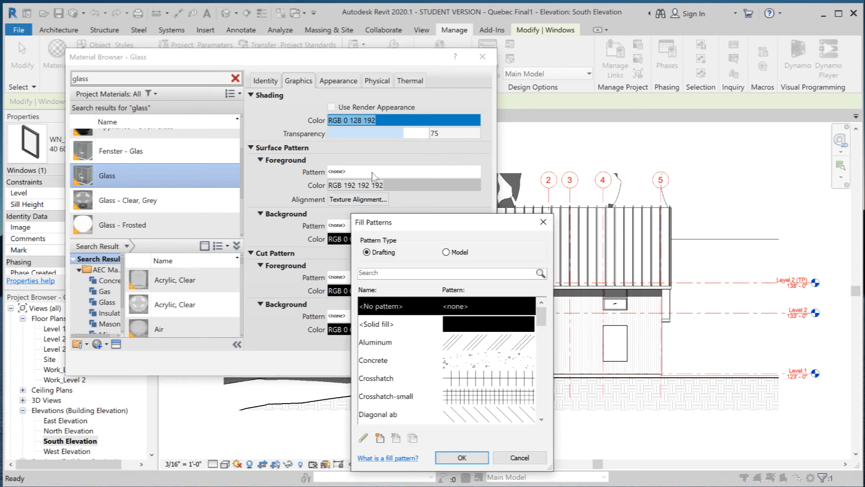
pyautogui.click(469, 327)
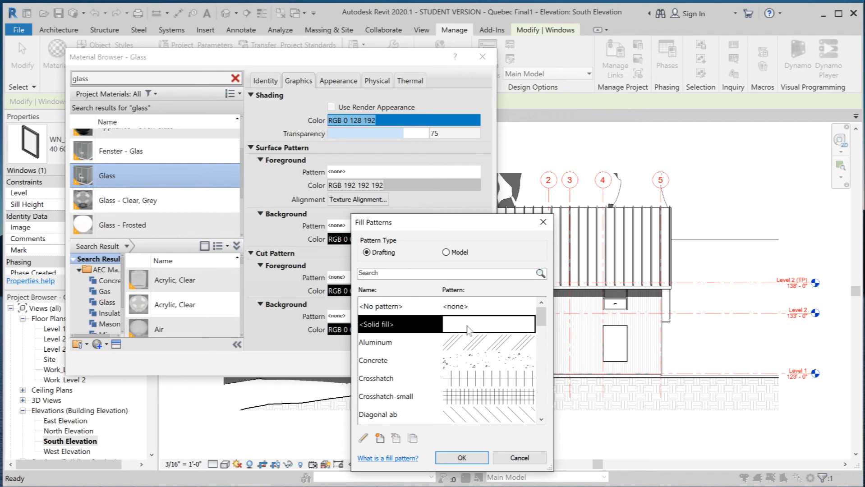
pyautogui.click(462, 458)
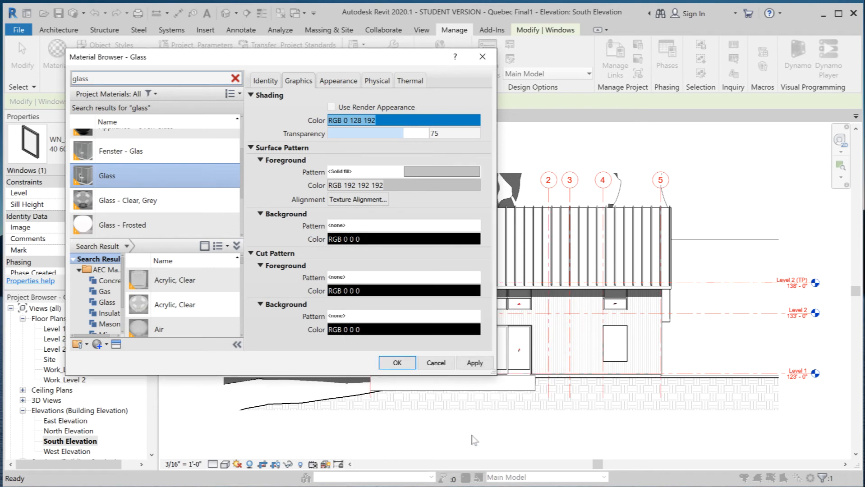
pyautogui.click(436, 185)
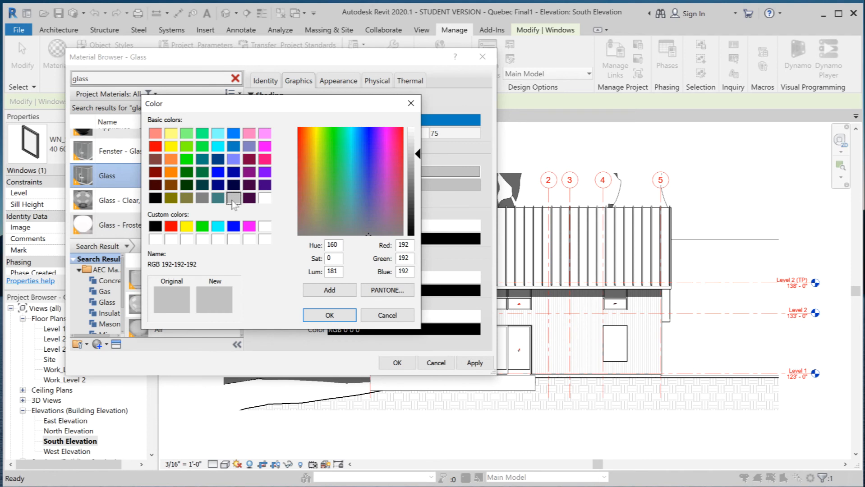
pyautogui.click(329, 315)
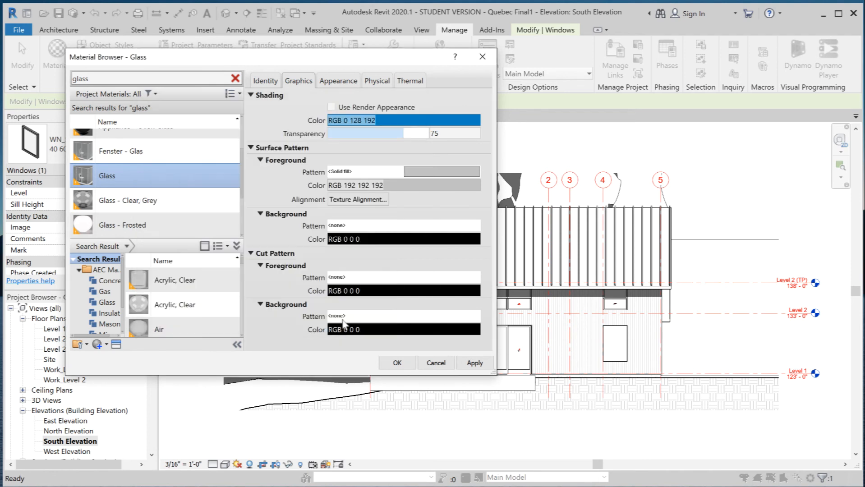
pyautogui.click(392, 366)
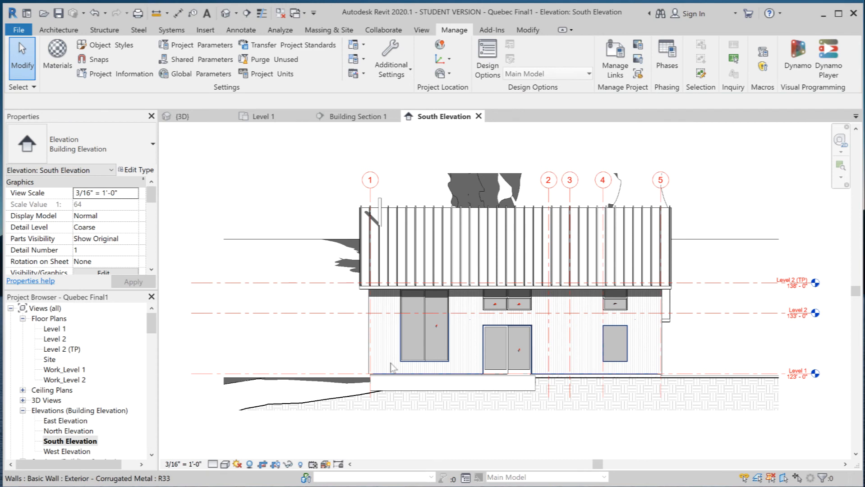
# Step: Open the West and East Elevations and examine how the glazing is filled in each
pyautogui.click(55, 339)
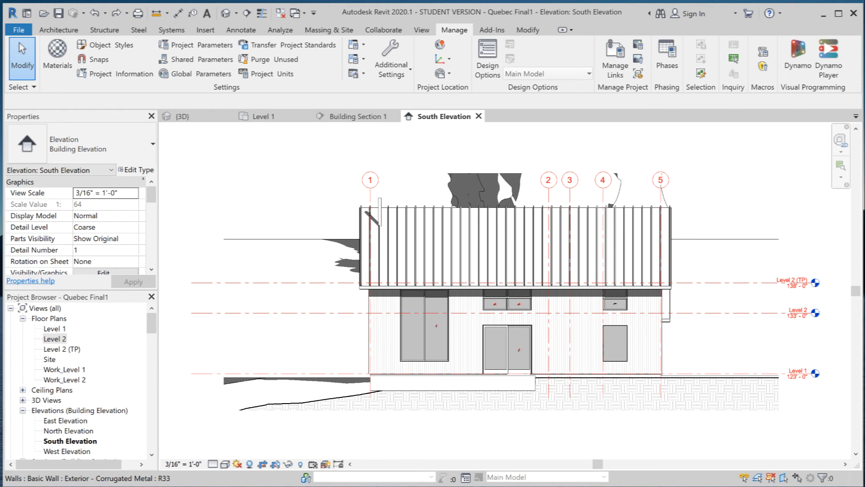
pyautogui.doubleClick(68, 451)
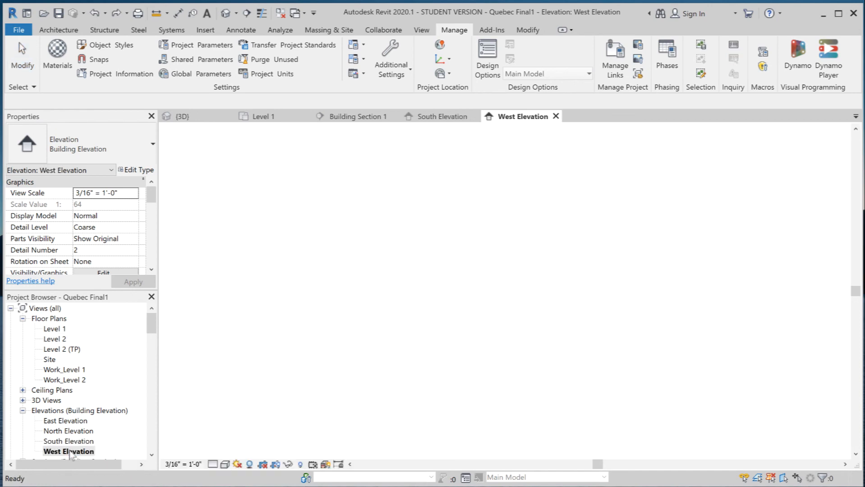
pyautogui.scroll(6, 537, 346)
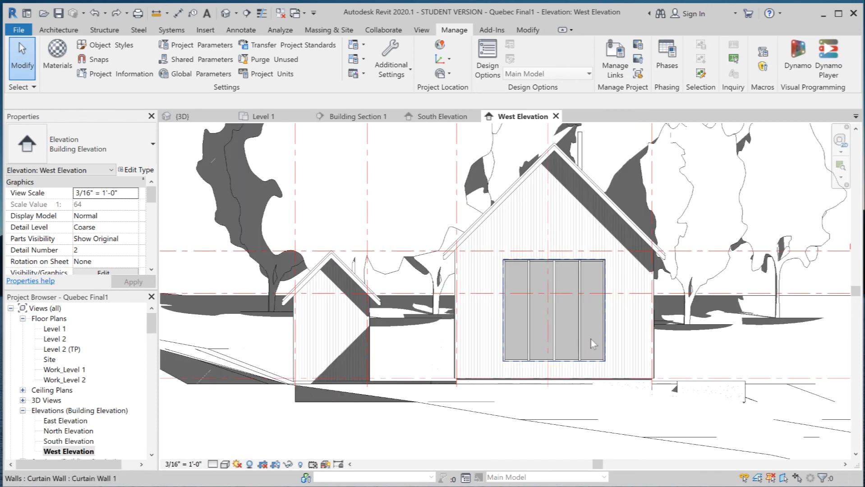
pyautogui.doubleClick(73, 421)
pyautogui.scroll(5, 401, 338)
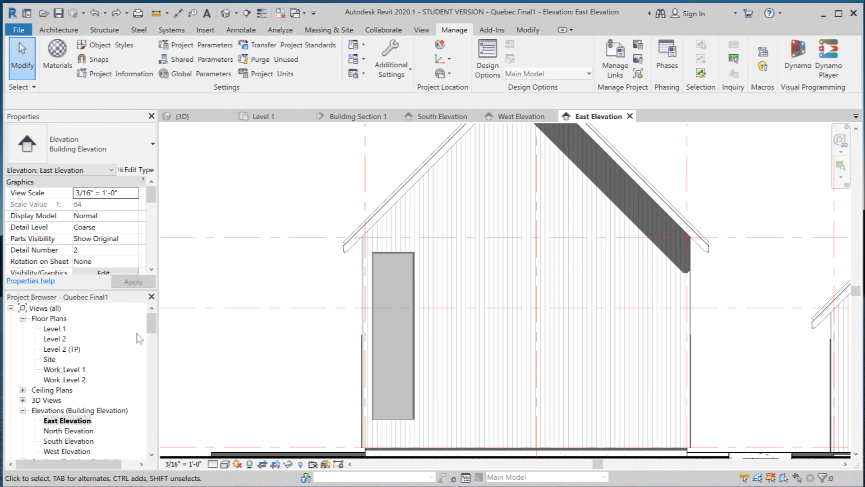
pyautogui.moveTo(152, 327); pyautogui.dragTo(151, 338)
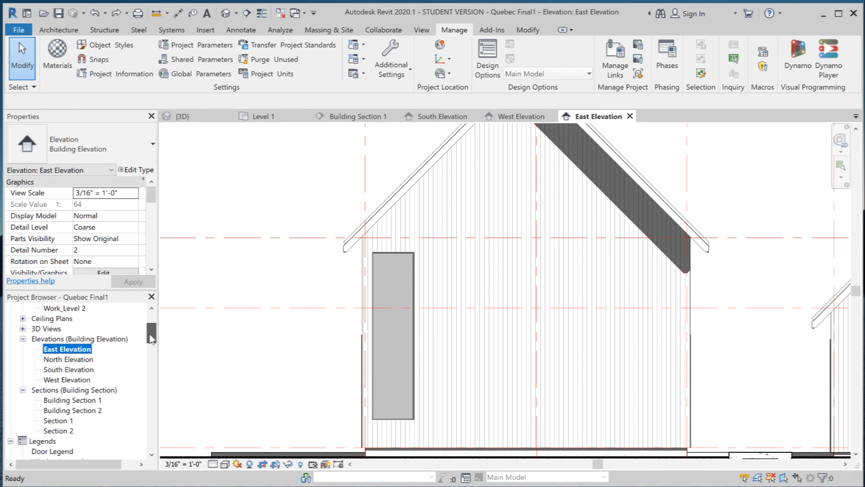
# Step: Open Building Section 2 and set its detail level to Medium to inspect the cut lines where the stair meets the upper floor
pyautogui.doubleClick(95, 411)
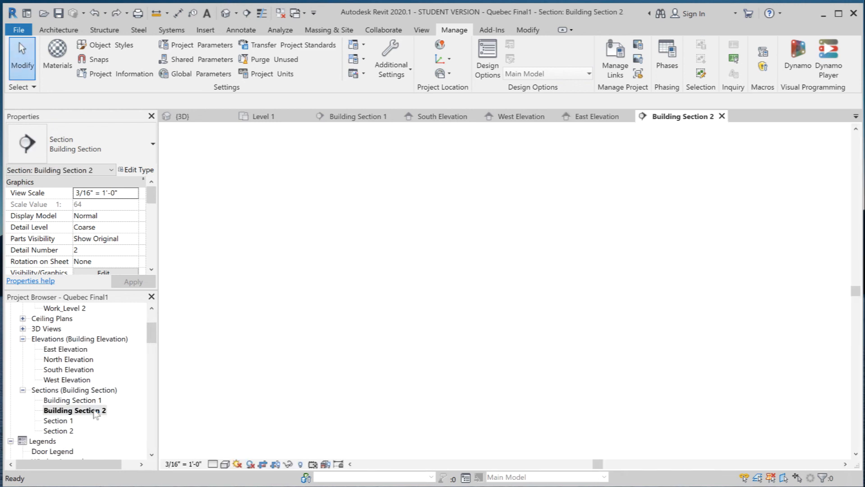
pyautogui.click(212, 464)
pyautogui.click(230, 442)
pyautogui.scroll(2, 503, 304)
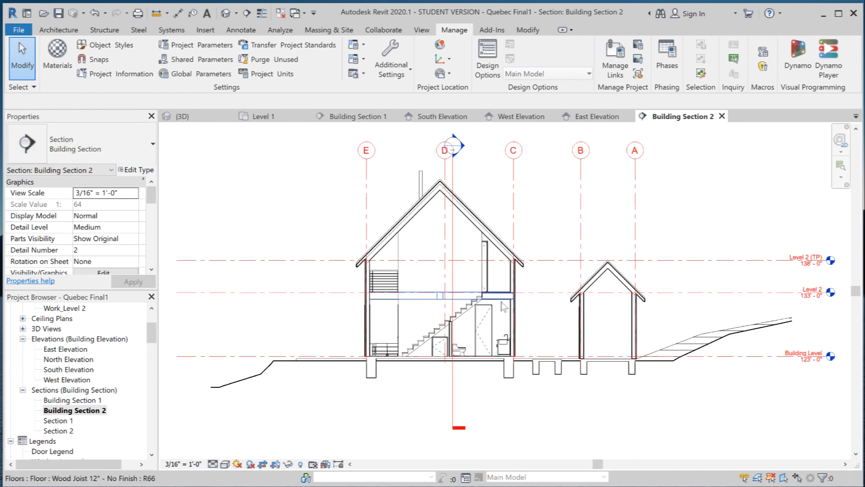
pyautogui.scroll(5, 504, 307)
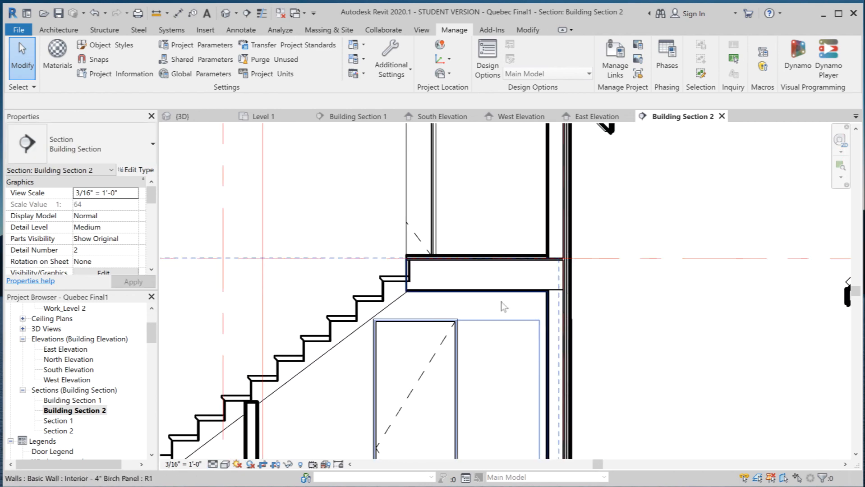
pyautogui.scroll(1, 504, 307)
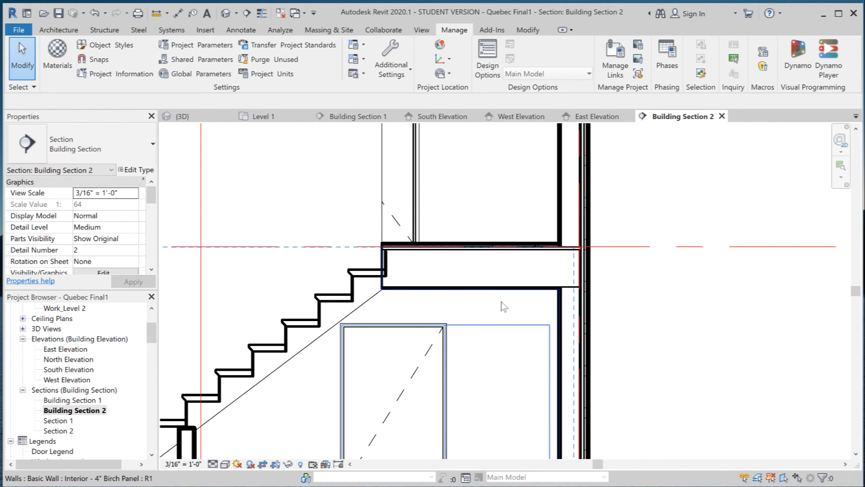
# Step: Open the Level 2 floor plan and examine the wall and glazing line weights around window 13
pyautogui.scroll(3, 152, 331)
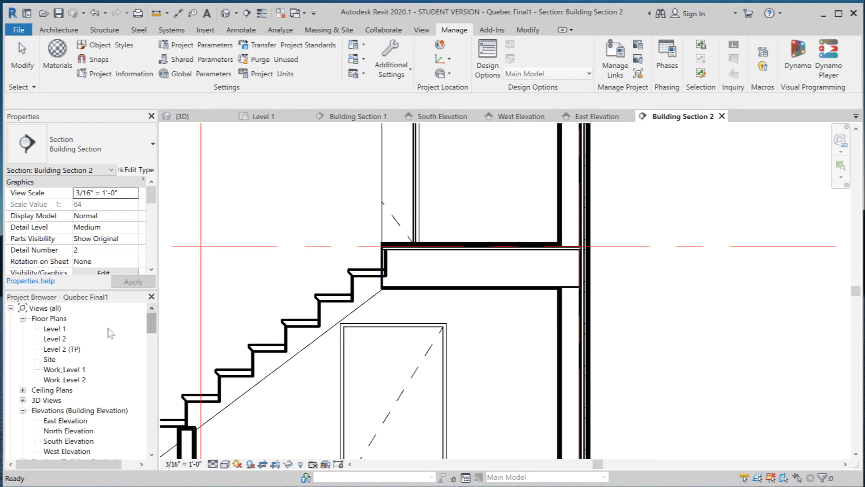
pyautogui.doubleClick(61, 340)
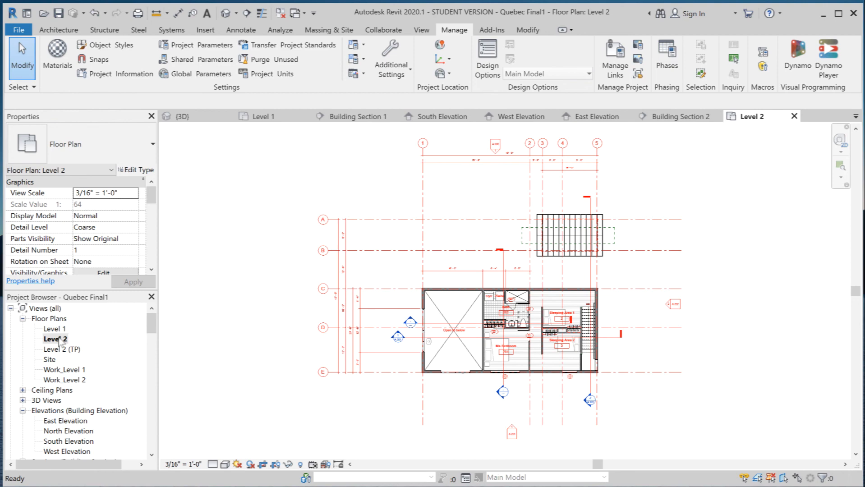
pyautogui.scroll(10, 580, 379)
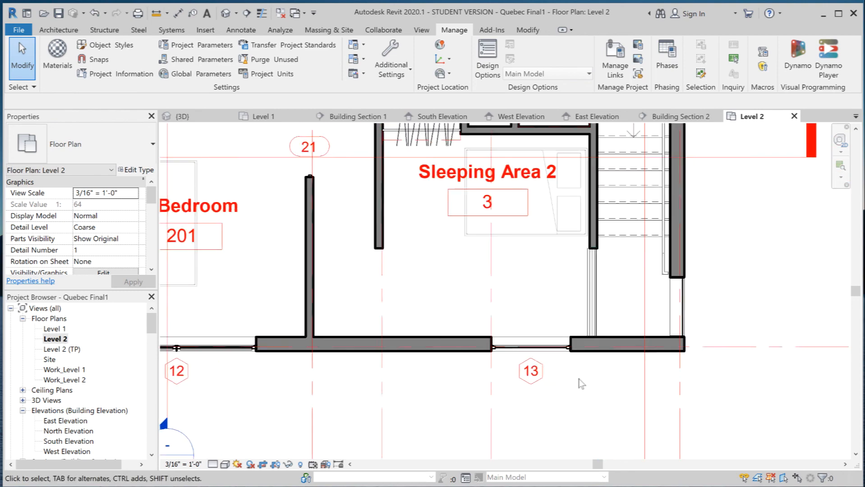
pyautogui.scroll(8, 581, 383)
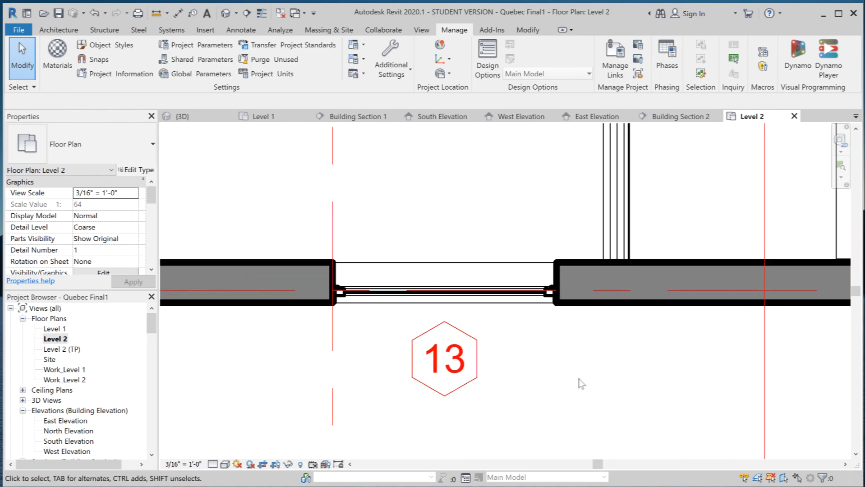
pyautogui.scroll(3, 581, 383)
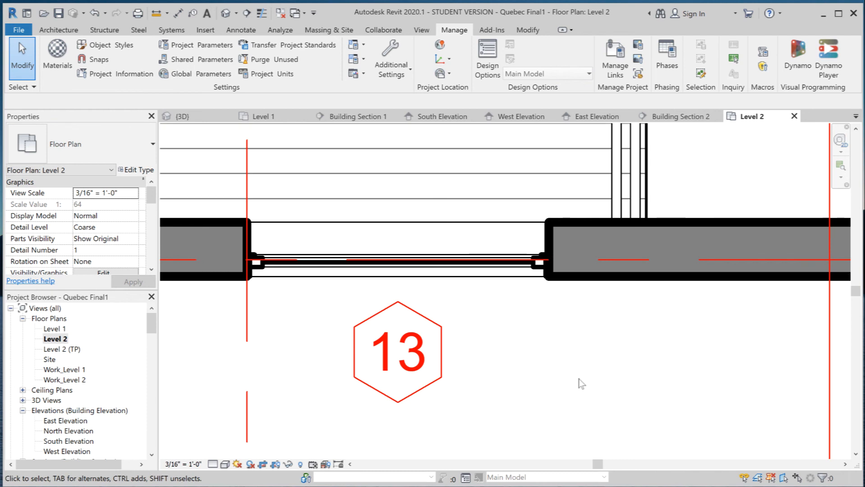